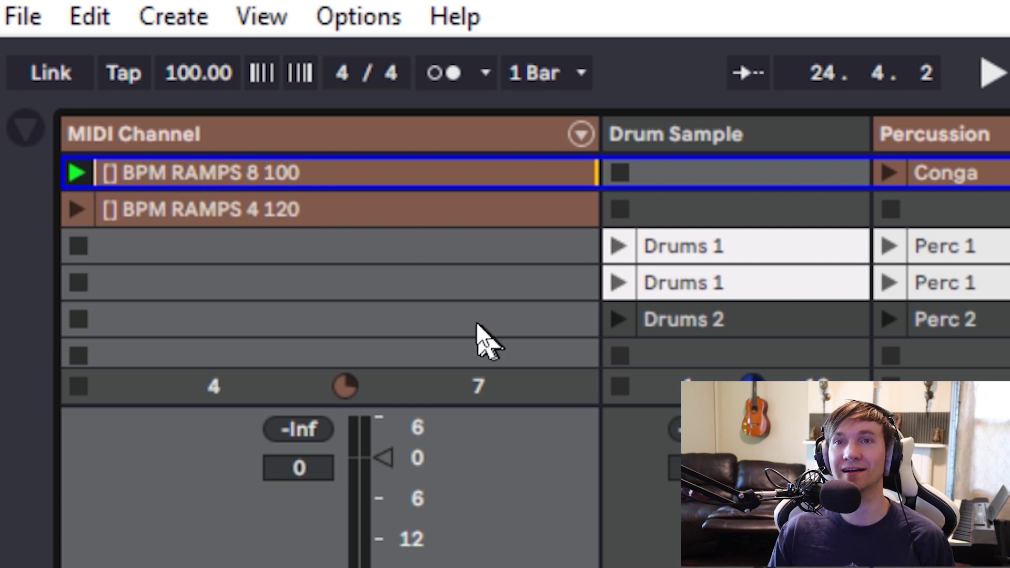
Launch the '[] BPM RAMPS 4 120' X-Clip to ramp the tempo up to 120 BPM.
{"action": "left_click", "coordinate": [78, 210]}
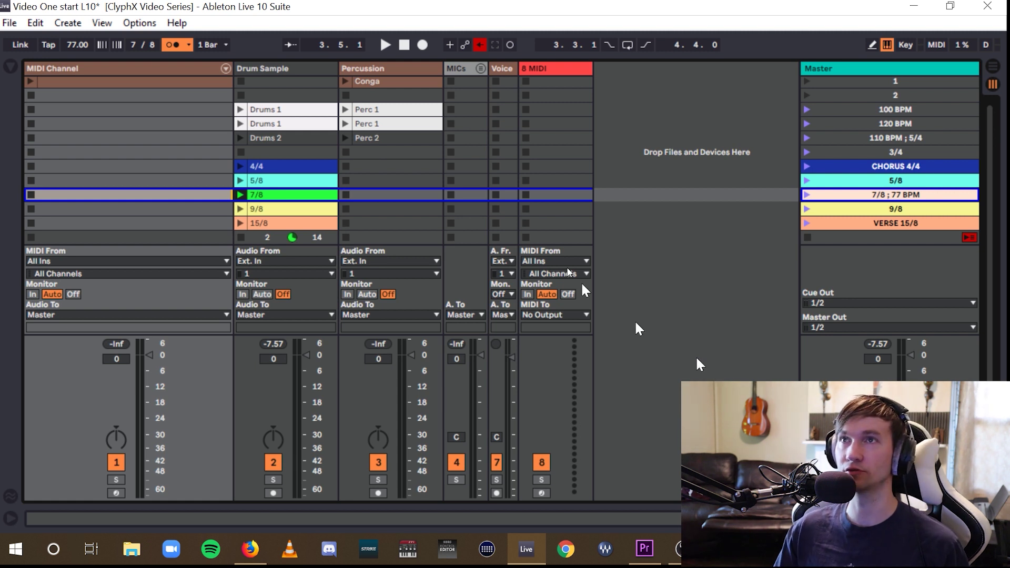
{"action": "key", "text": "ctrl+comma"}
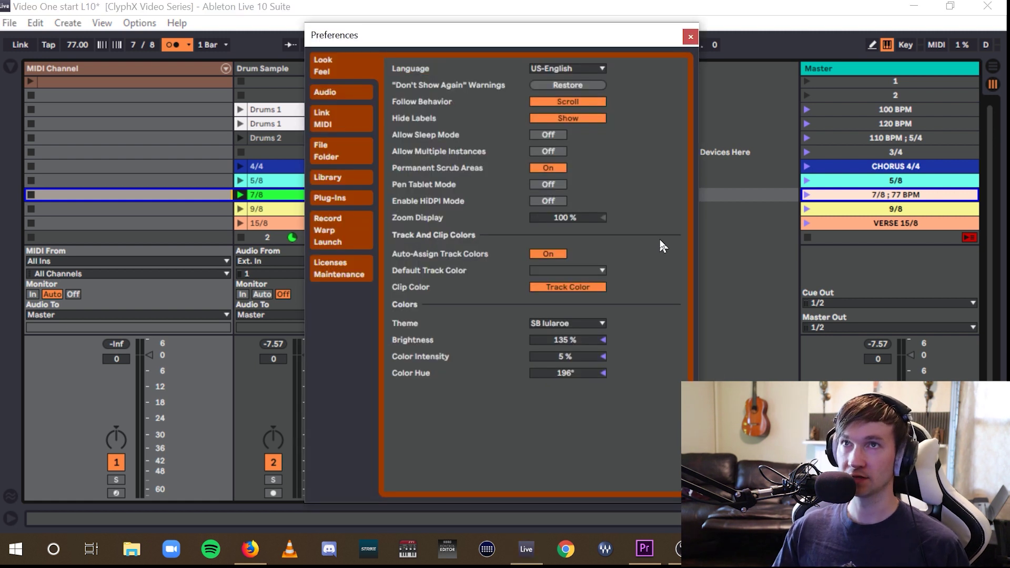
{"action": "left_click", "coordinate": [342, 151]}
{"action": "left_click", "coordinate": [344, 121]}
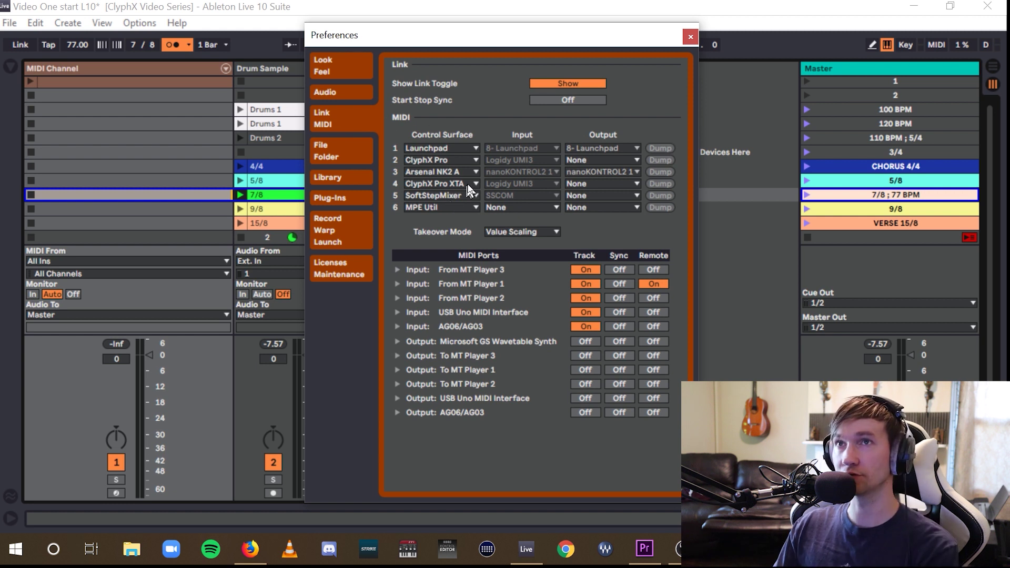
{"action": "left_click", "coordinate": [445, 160]}
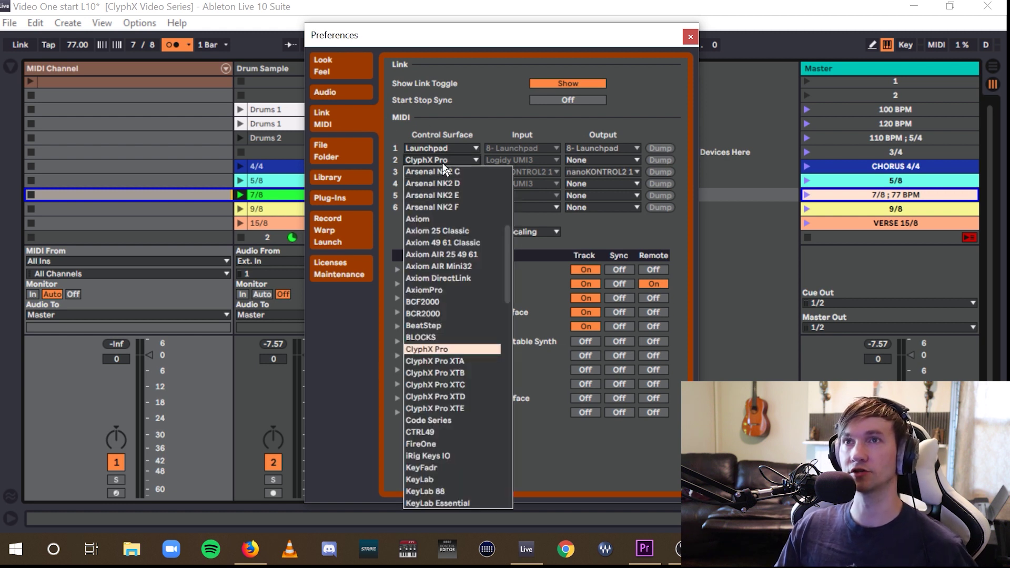
{"action": "left_click", "coordinate": [463, 158]}
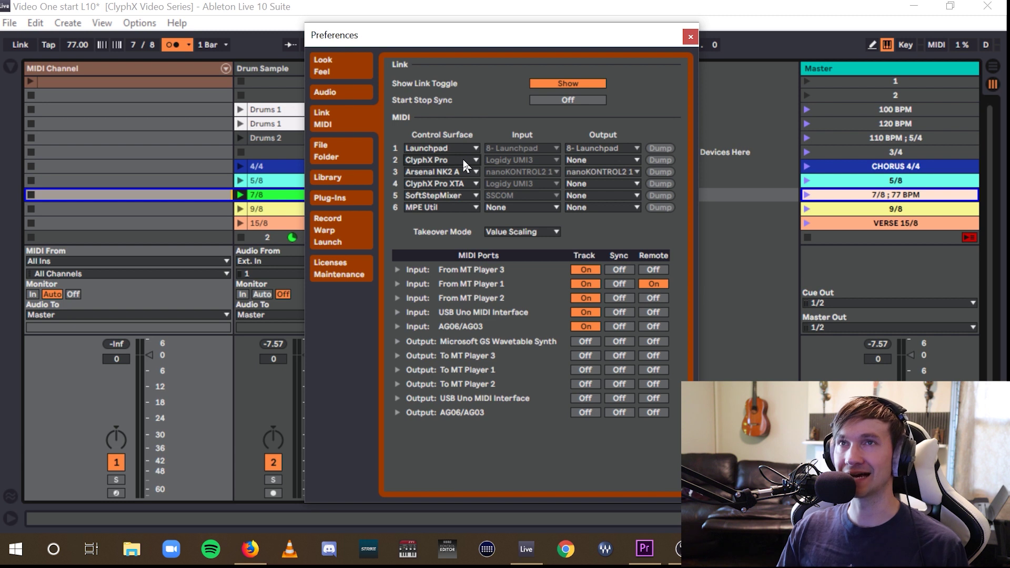
{"action": "left_click", "coordinate": [463, 160]}
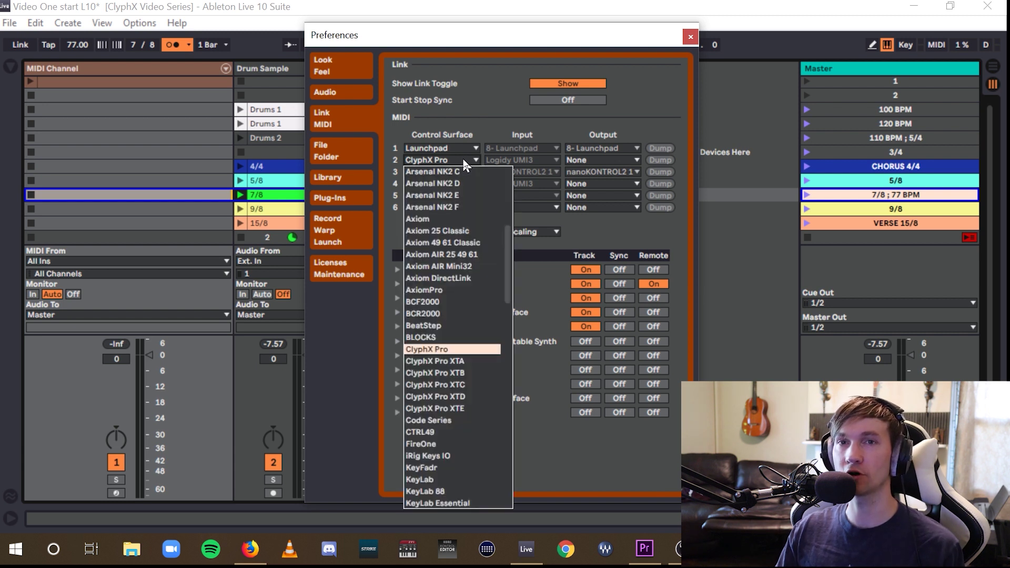
{"action": "left_click", "coordinate": [444, 351]}
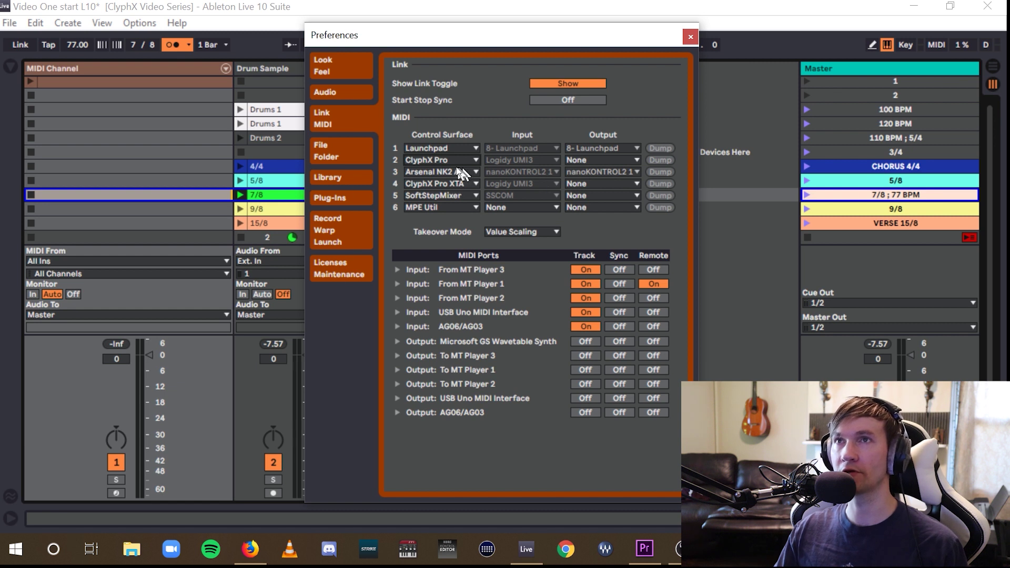
{"action": "left_click", "coordinate": [690, 37]}
{"action": "left_click", "coordinate": [168, 168]}
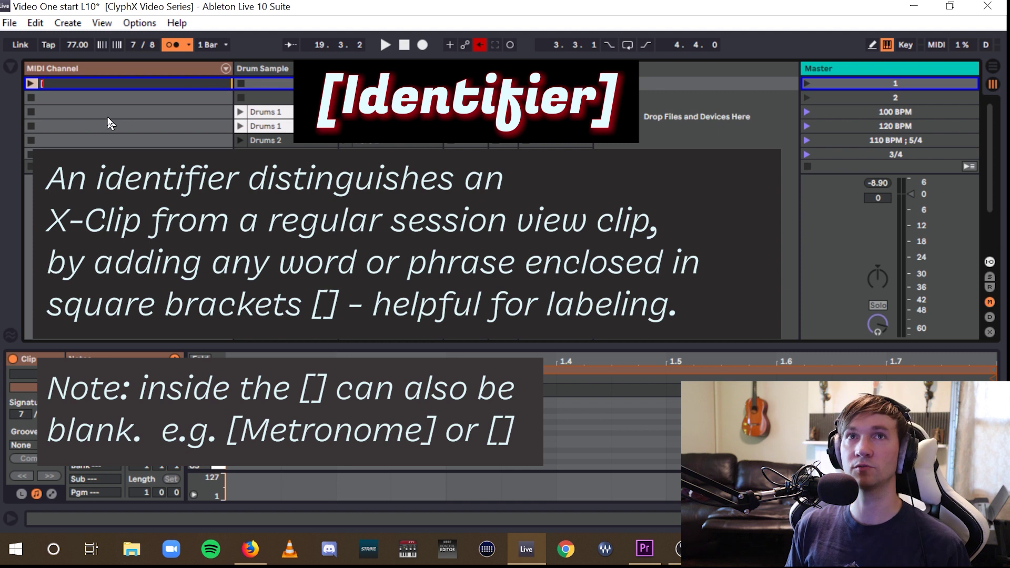
Name the clip '[] METRO' and launch it to toggle the metronome.
{"action": "type", "text": "]"}
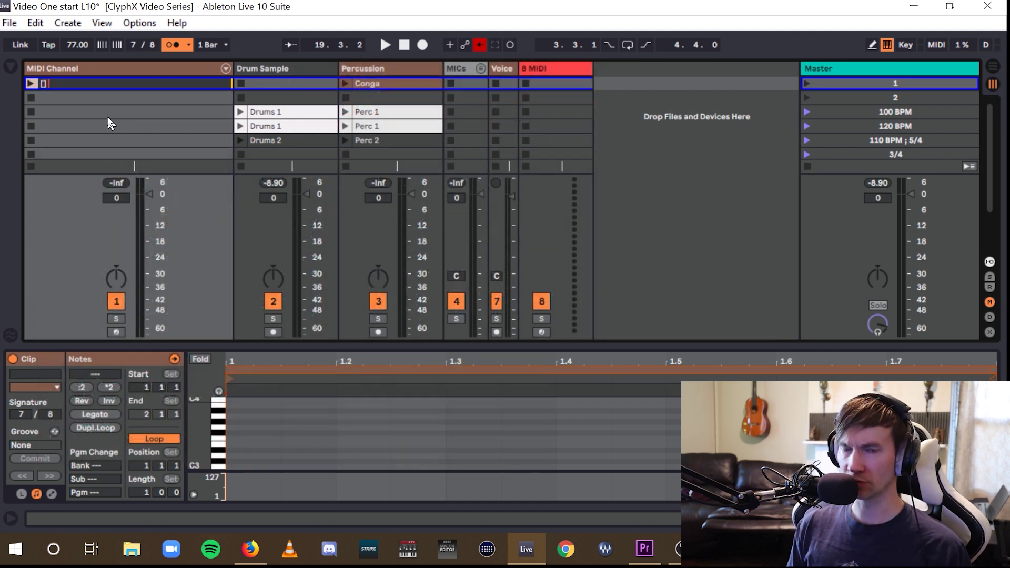
{"action": "type", "text": " METRO"}
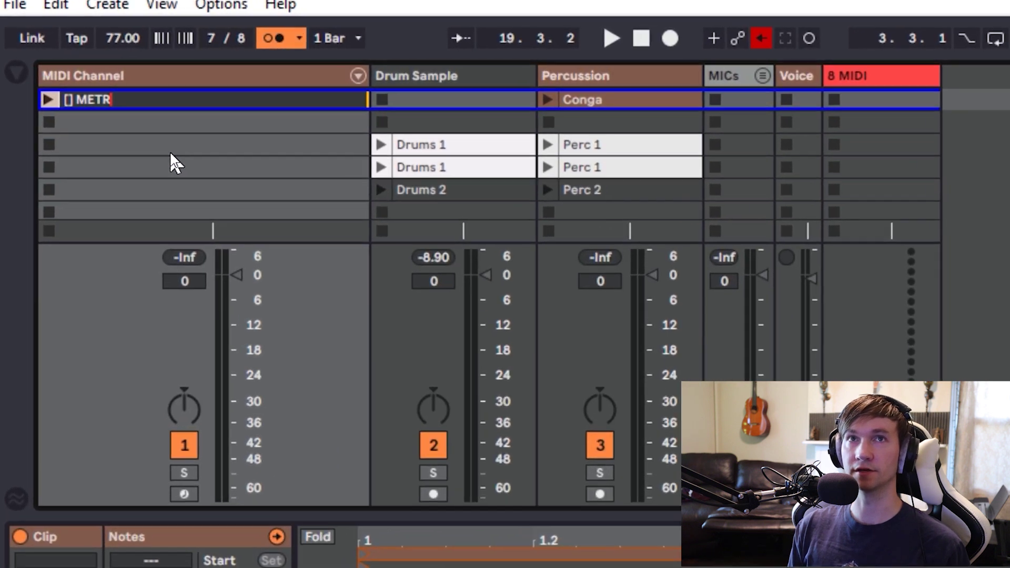
{"action": "key", "text": "Return"}
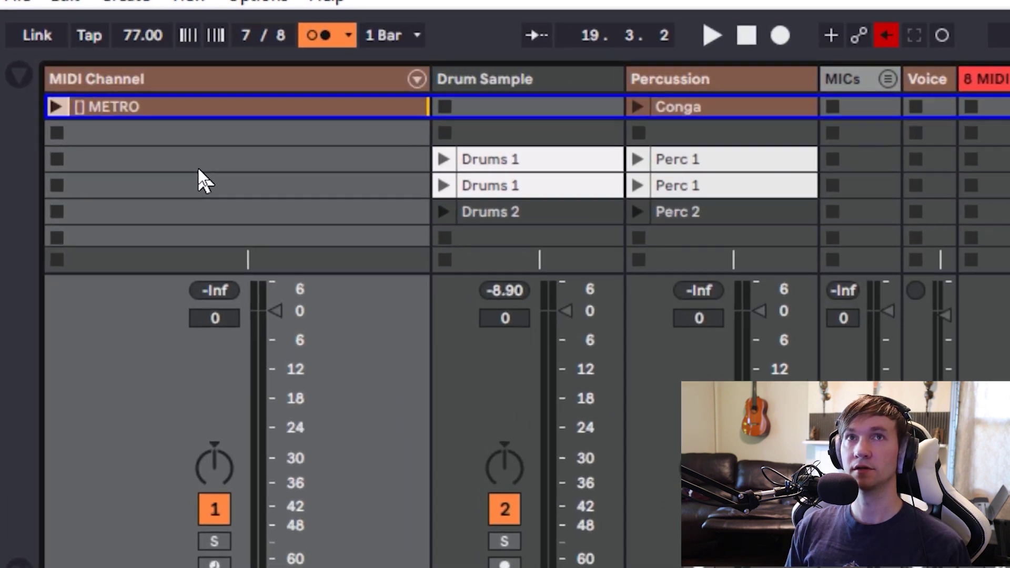
{"action": "left_click", "coordinate": [56, 108]}
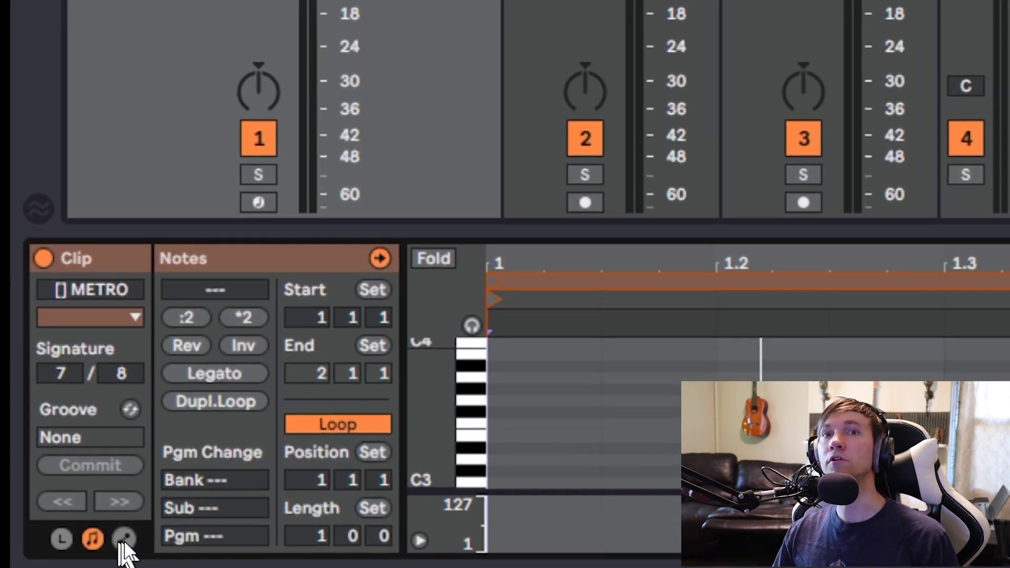
Set the METRO clip's launch quantization to None and launch it to switch the metronome off.
{"action": "left_click", "coordinate": [124, 539]}
{"action": "left_click", "coordinate": [124, 539]}
{"action": "left_click", "coordinate": [62, 539]}
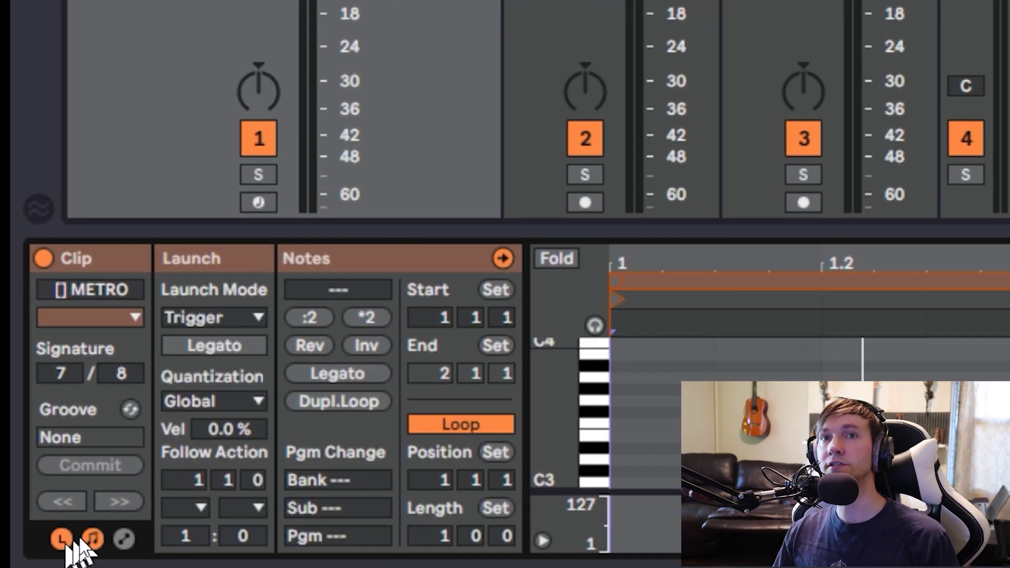
{"action": "left_click", "coordinate": [233, 403]}
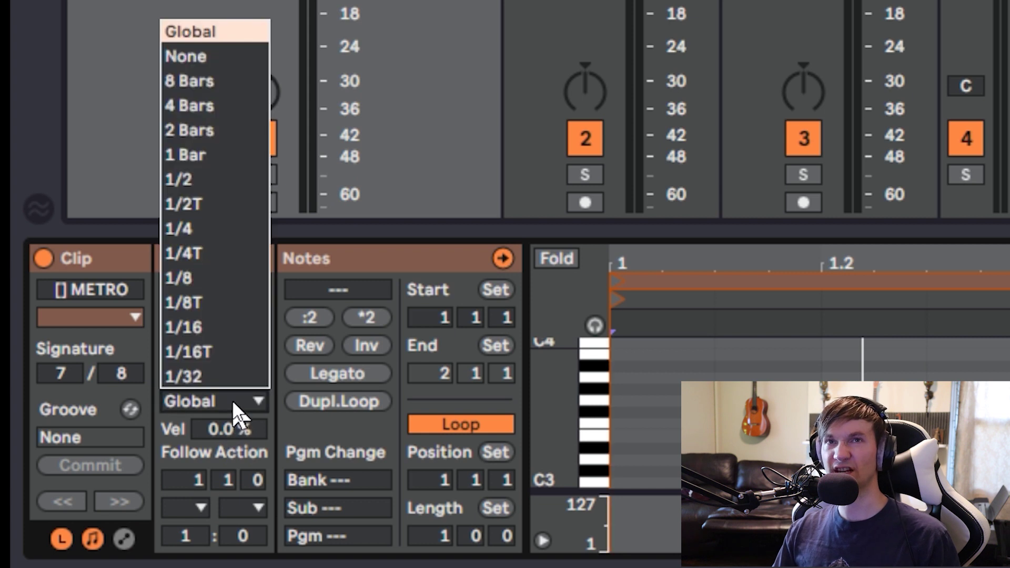
{"action": "left_click", "coordinate": [263, 57]}
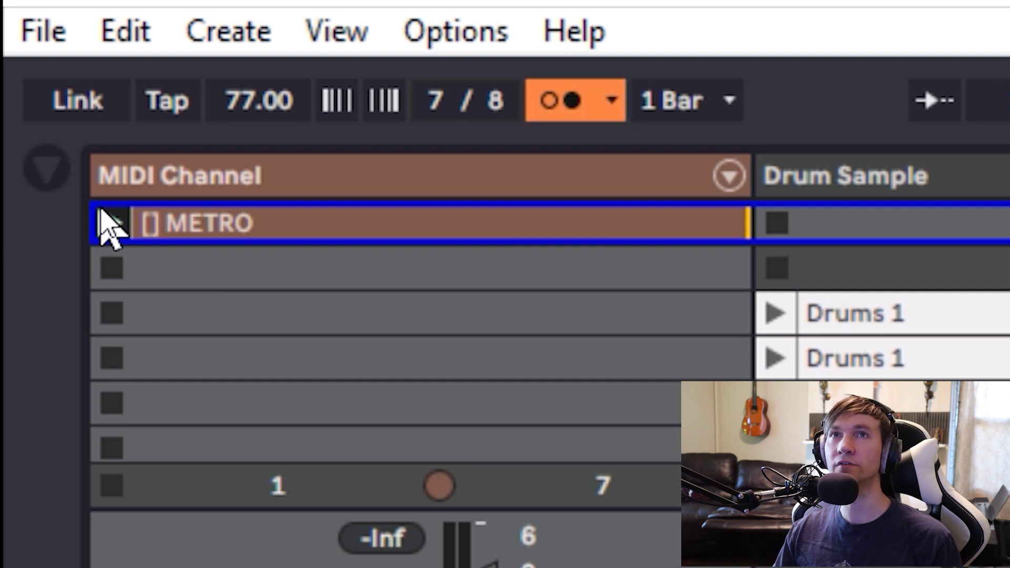
{"action": "left_click", "coordinate": [110, 224]}
Replace the METRO clip with a new empty MIDI clip named '[] BPM 80'.
{"action": "key", "text": "Delete"}
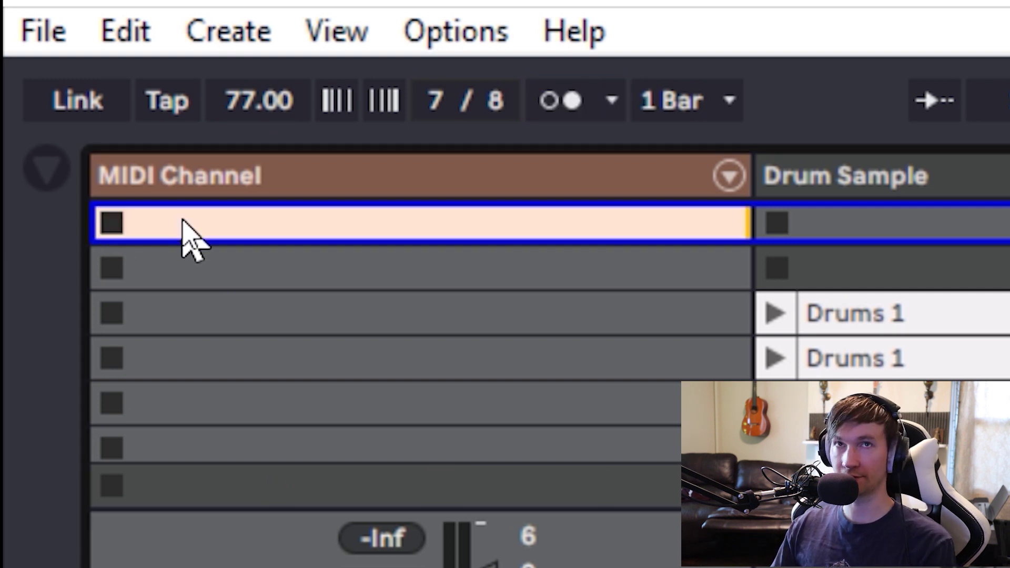
{"action": "double_click", "coordinate": [187, 236]}
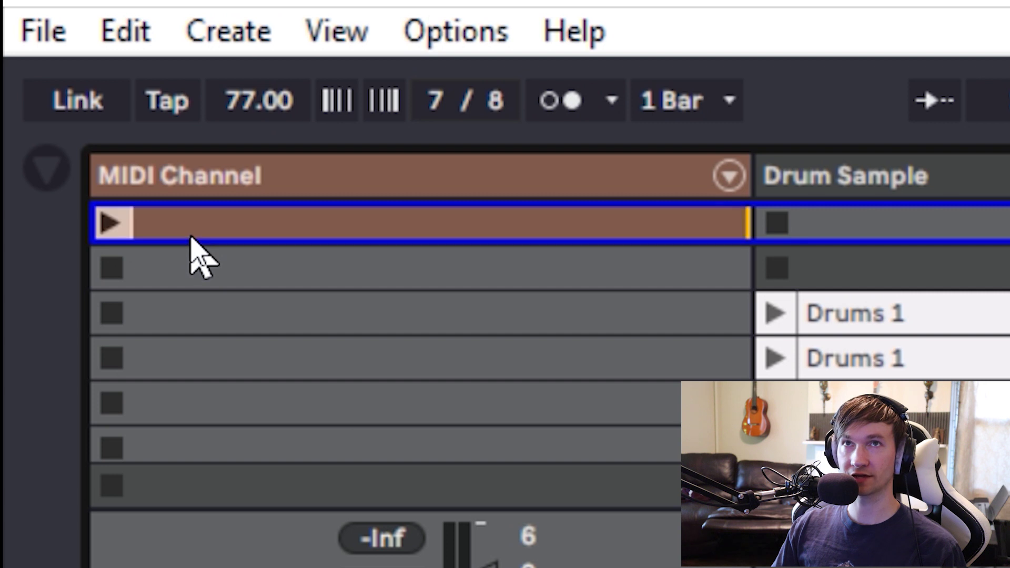
{"action": "key", "text": "ctrl+r"}
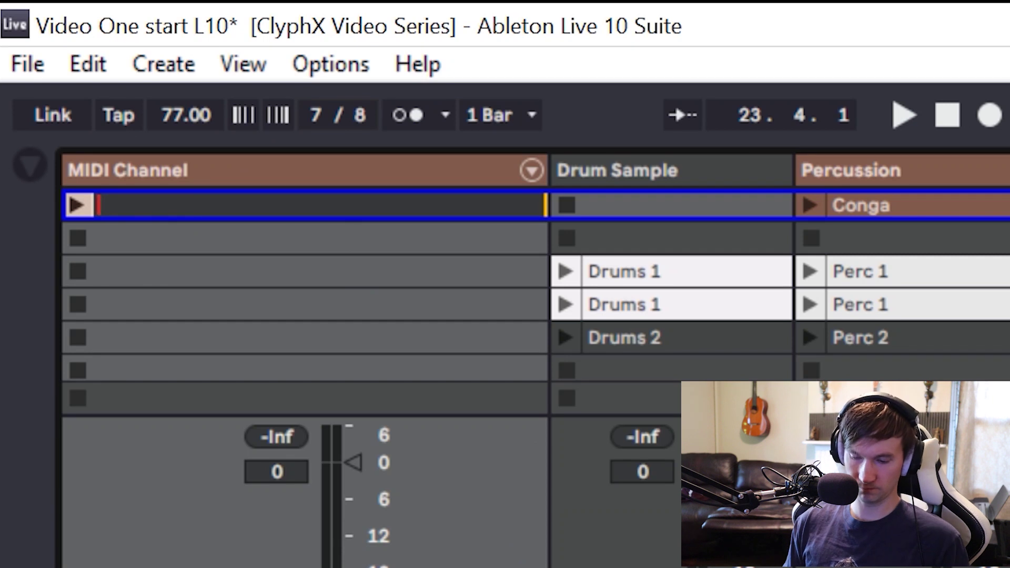
{"action": "type", "text": "[]"}
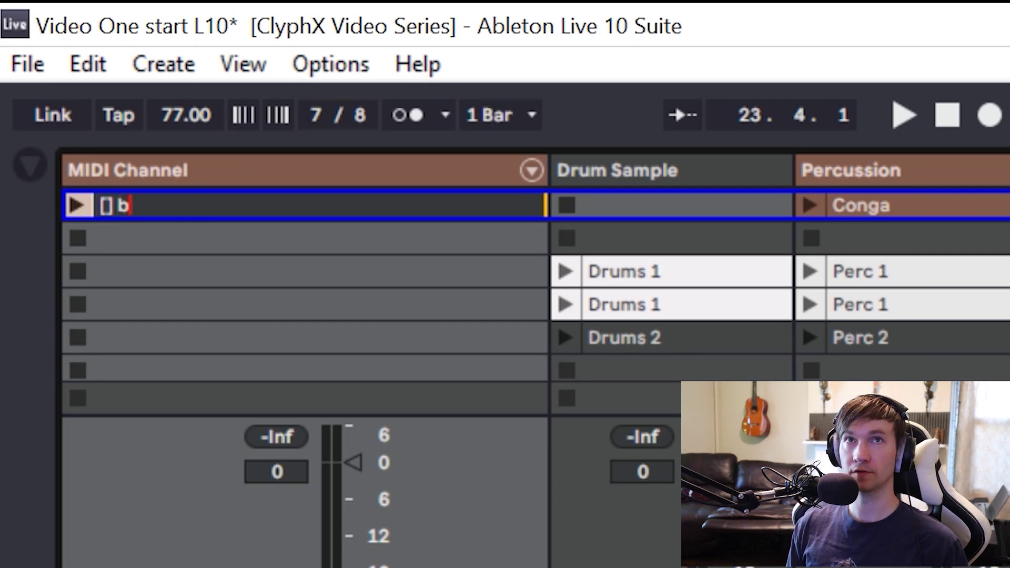
{"action": "type", "text": " B"}
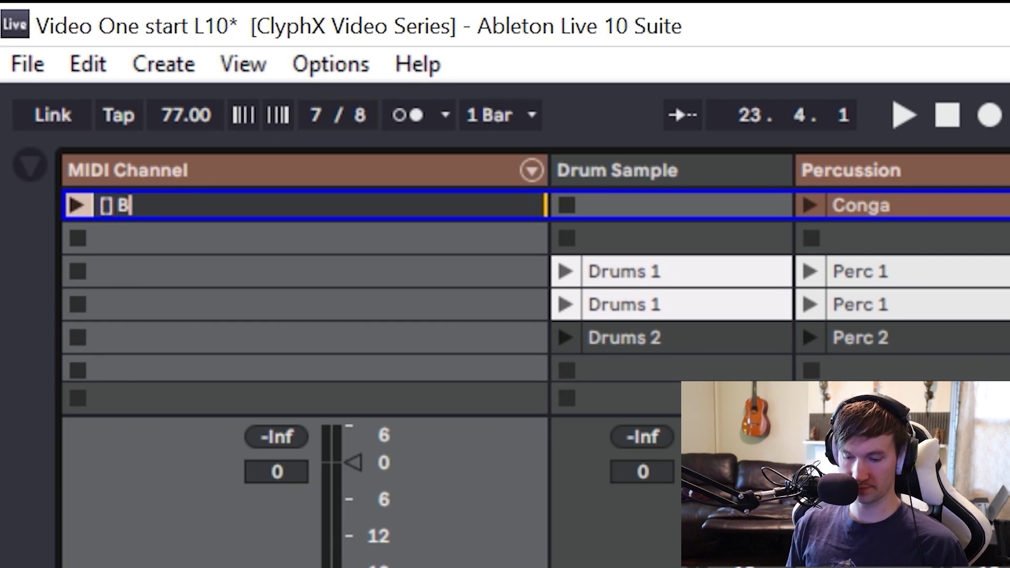
{"action": "type", "text": "PM 80"}
{"action": "key", "text": "Return"}
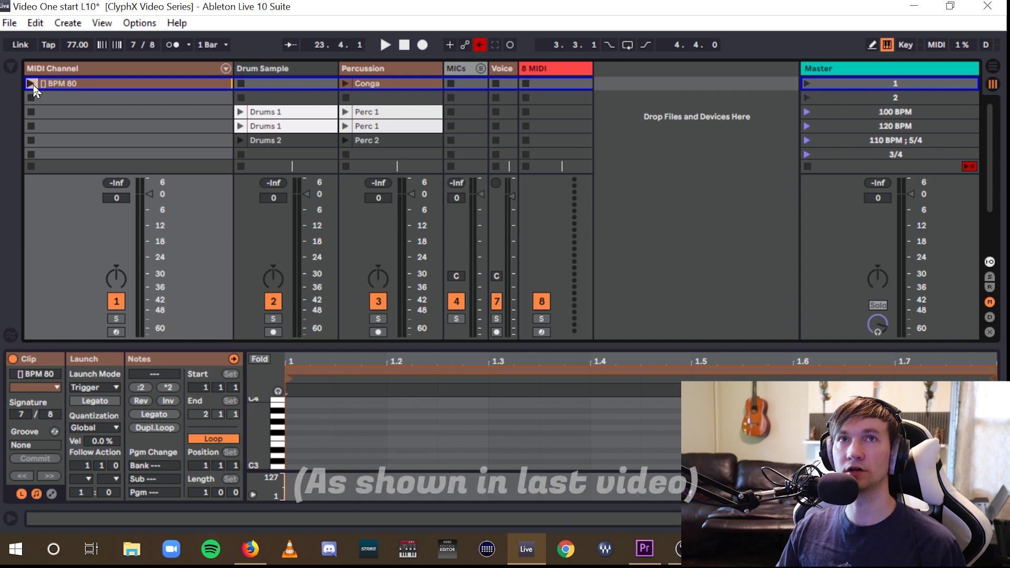
Launch the '[] BPM 80' clip to set the tempo to 80 BPM, then stop playback.
{"action": "left_click", "coordinate": [30, 83]}
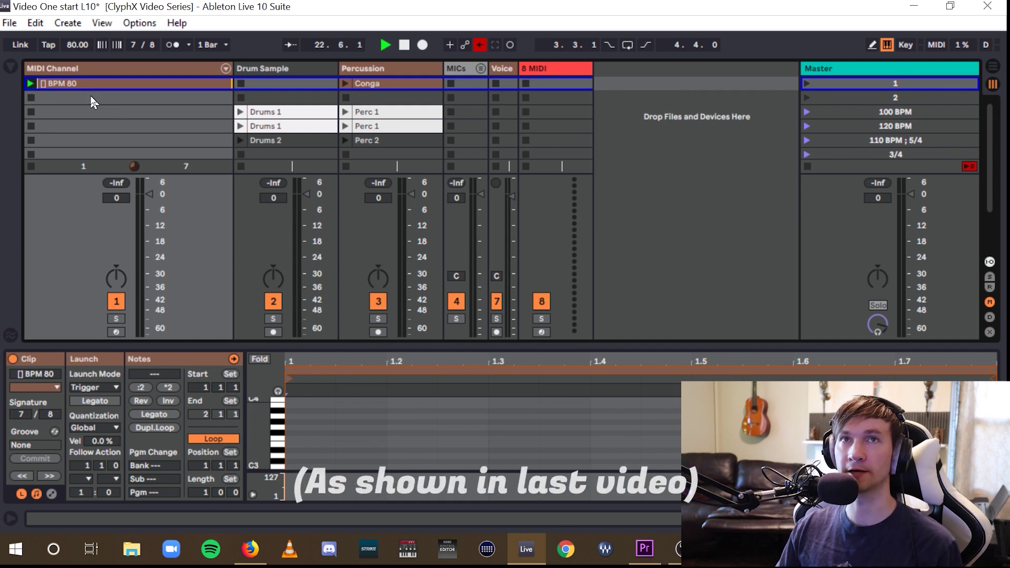
{"action": "key", "text": "space"}
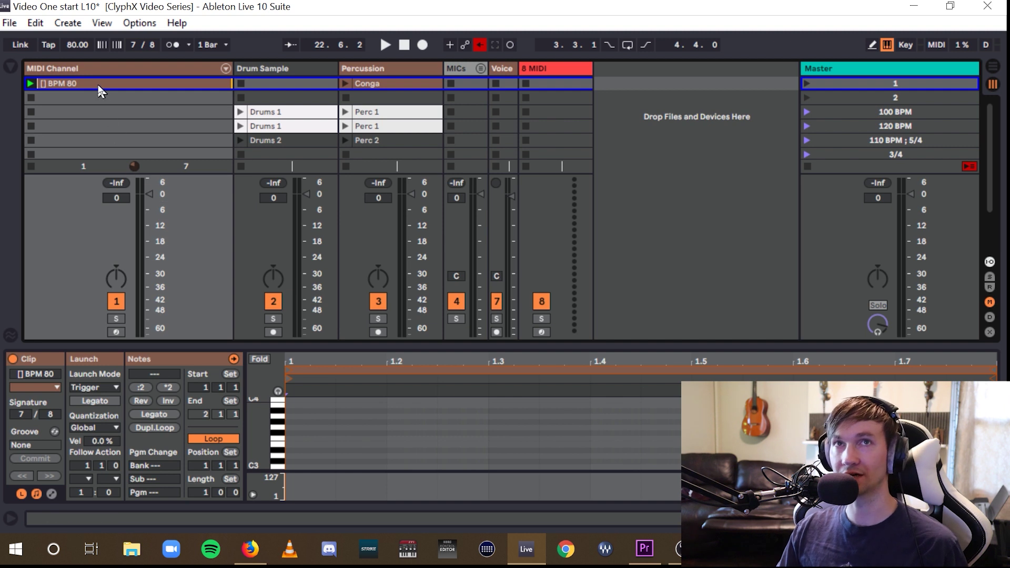
{"action": "key", "text": "ctrl+r"}
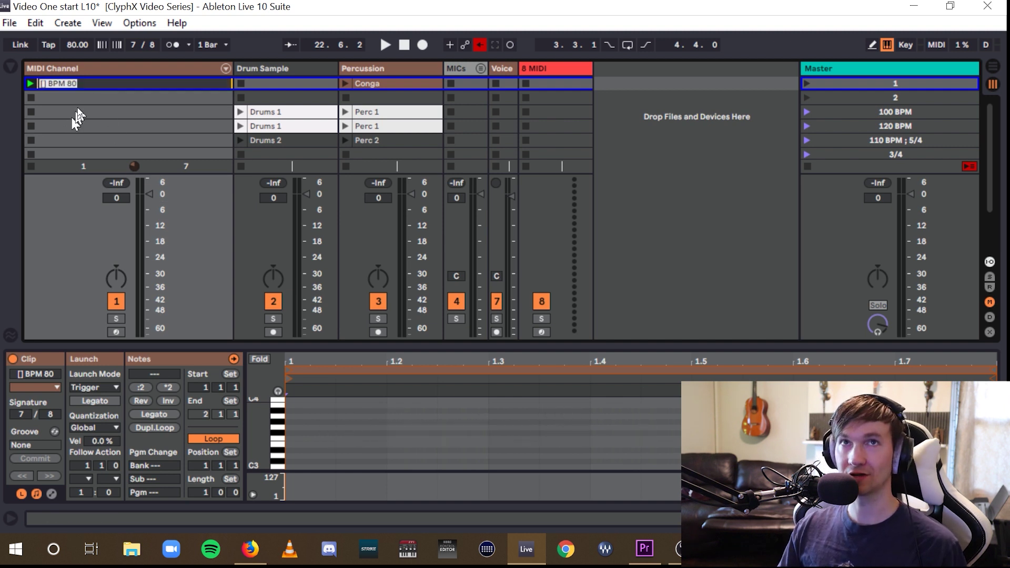
{"action": "left_click", "coordinate": [90, 85]}
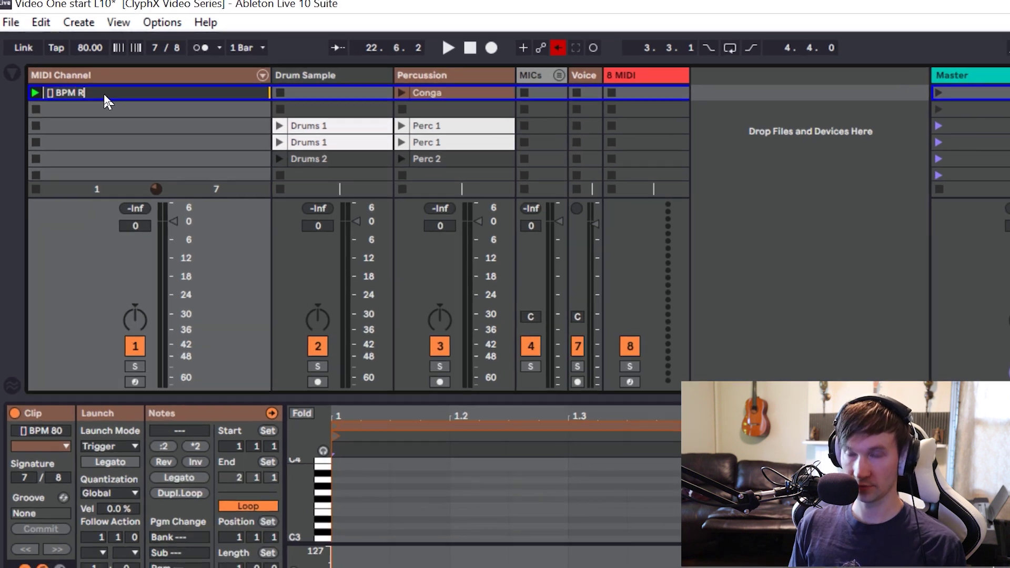
Change the clip name from '[] BPM 80' to '[] BPM RAMP 4 100'.
{"action": "key", "text": "BackSpace"}
{"action": "key", "text": "BackSpace"}
{"action": "type", "text": "RAMP"}
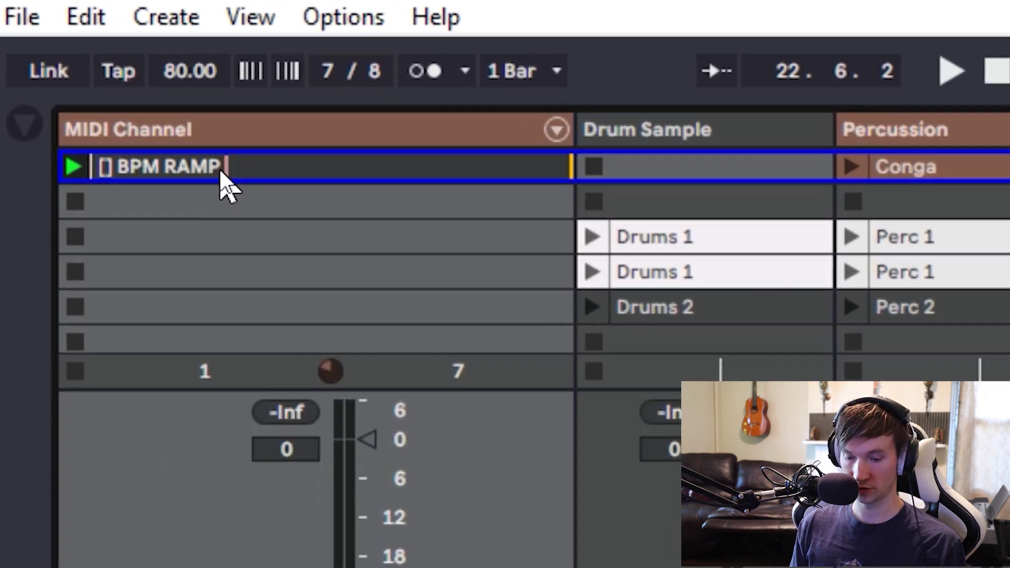
{"action": "type", "text": " 4"}
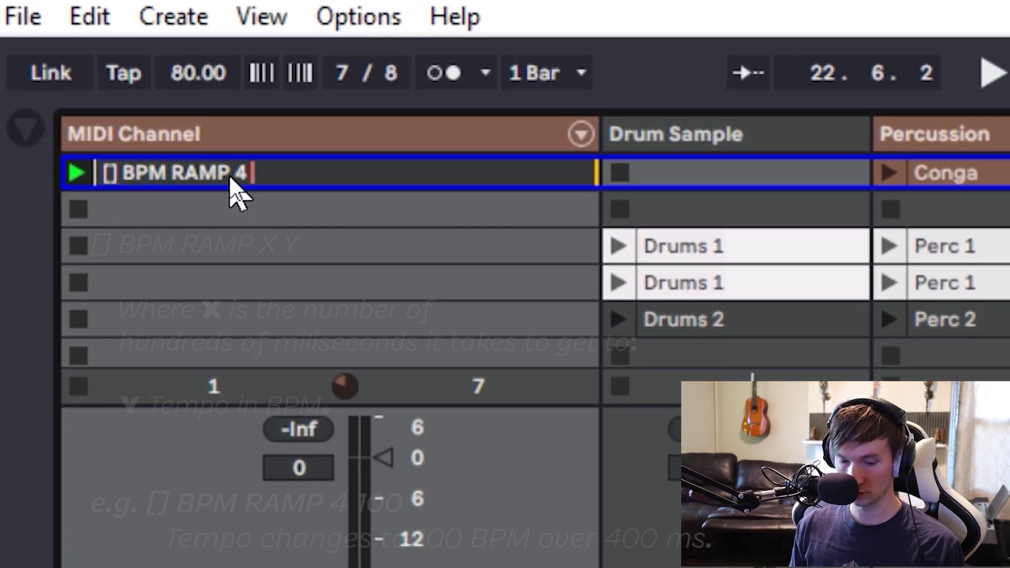
{"action": "type", "text": " 100"}
{"action": "key", "text": "Return"}
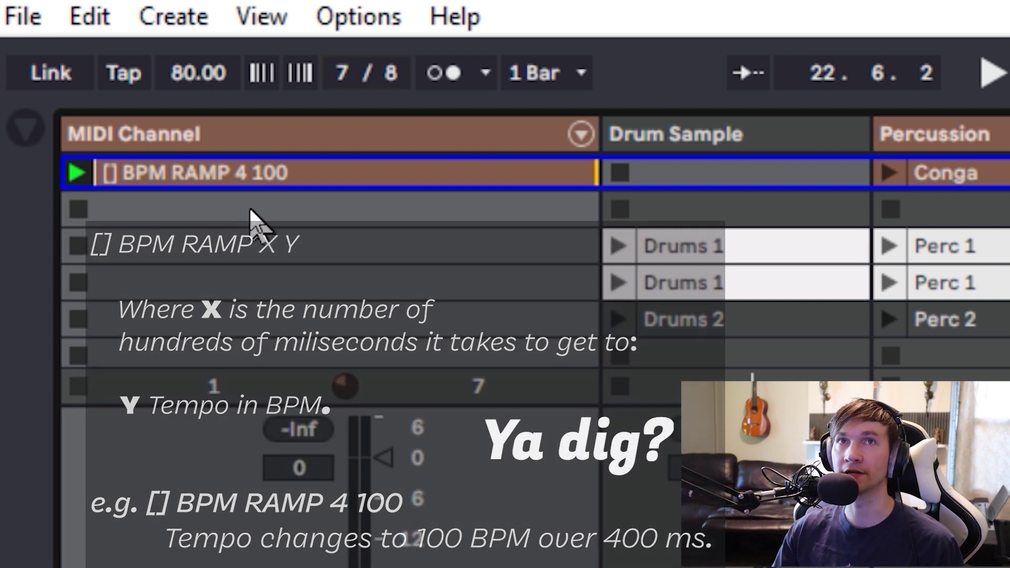
Launch the BPM RAMP 4 100 clip with the Drums 1 clip to hear the ramp, then stop.
{"action": "left_click", "coordinate": [77, 171]}
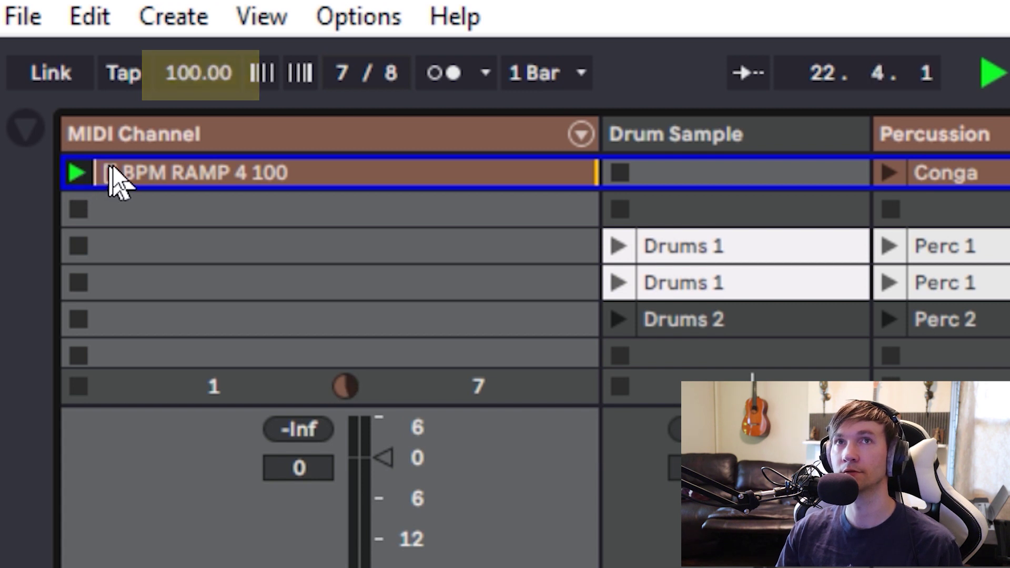
{"action": "left_click", "coordinate": [619, 246]}
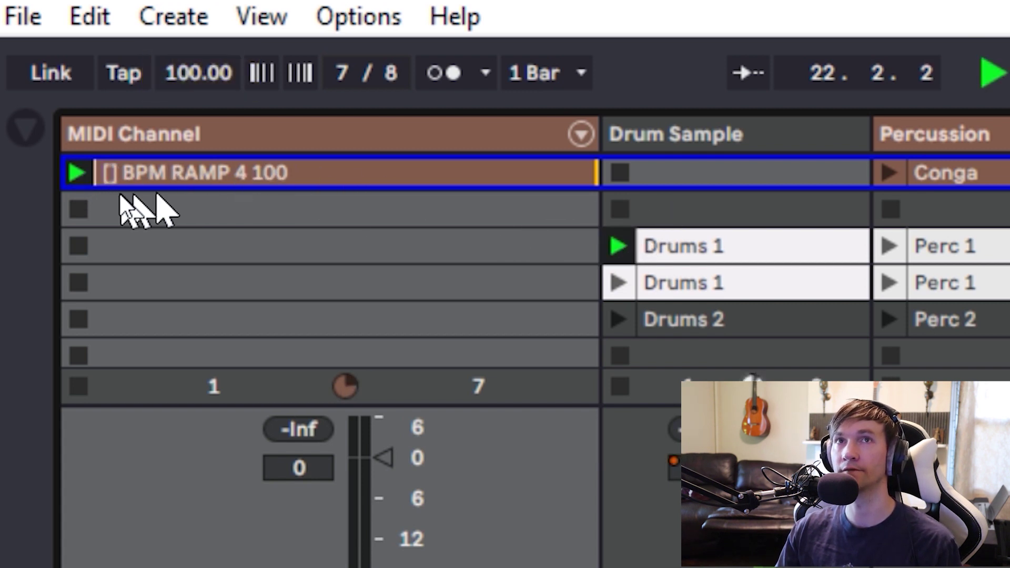
{"action": "key", "text": "space"}
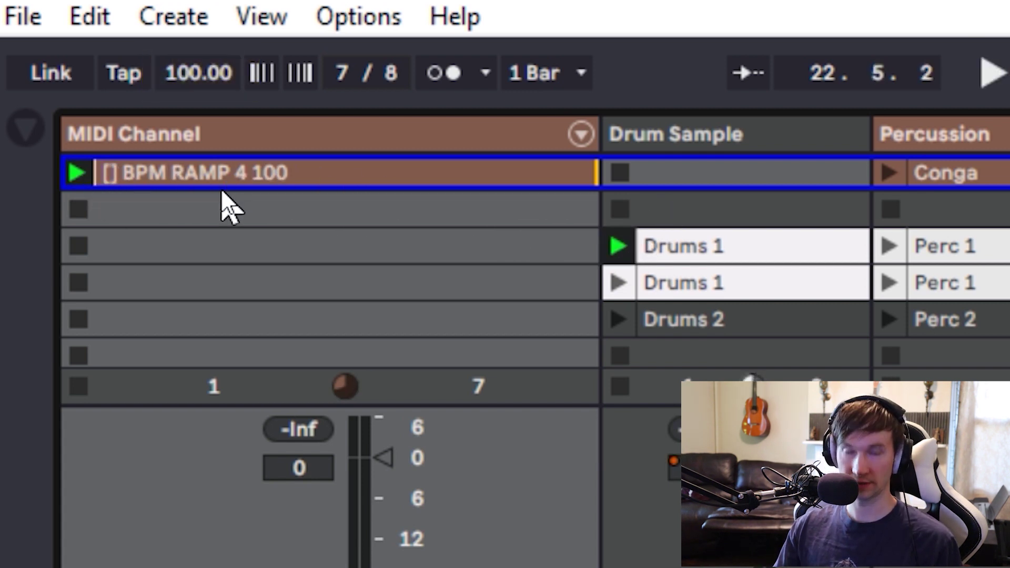
Rename the clip to '[] BPM RAMP 4 50', launch it to ramp down to 50, then stop.
{"action": "key", "text": "ctrl+r"}
{"action": "left_click_drag", "start_coordinate": [293, 175], "coordinate": [254, 178]}
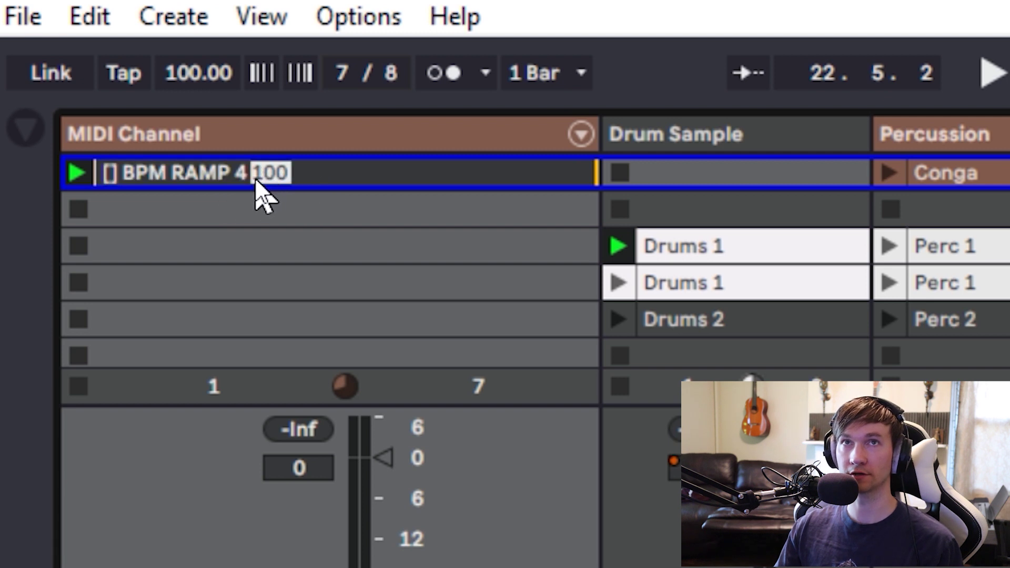
{"action": "type", "text": "50"}
{"action": "key", "text": "Return"}
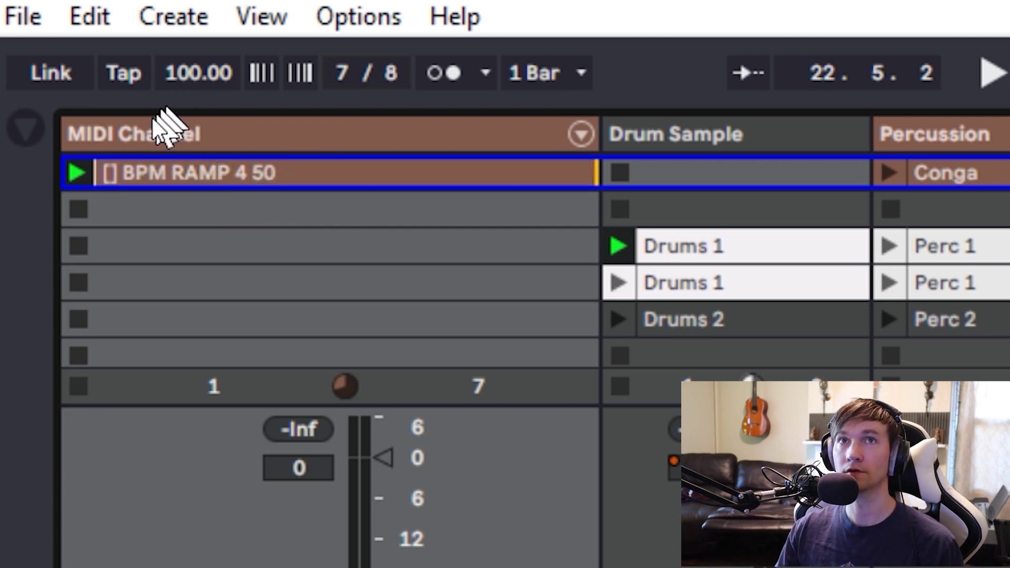
{"action": "left_click", "coordinate": [79, 178]}
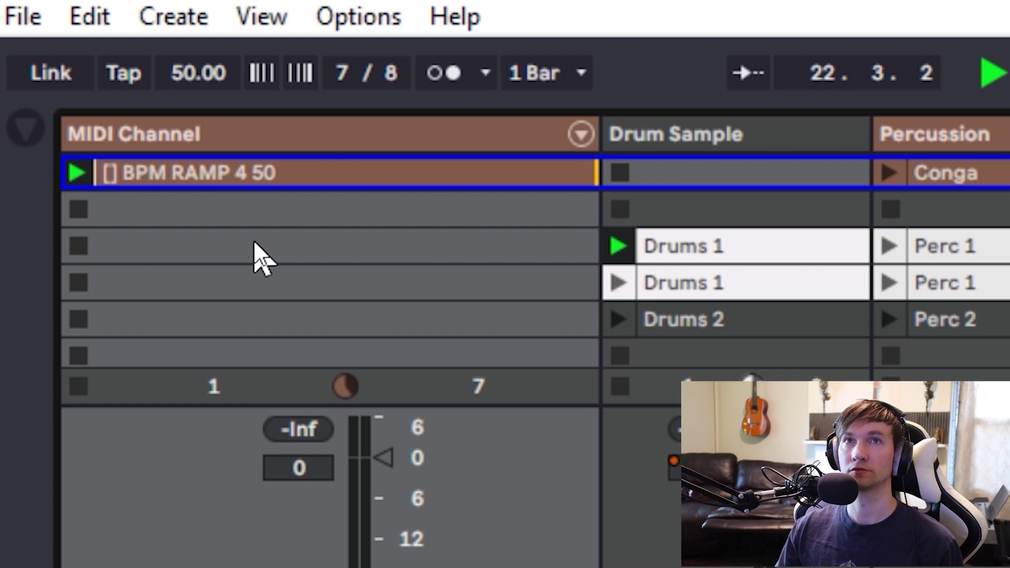
{"action": "key", "text": "space"}
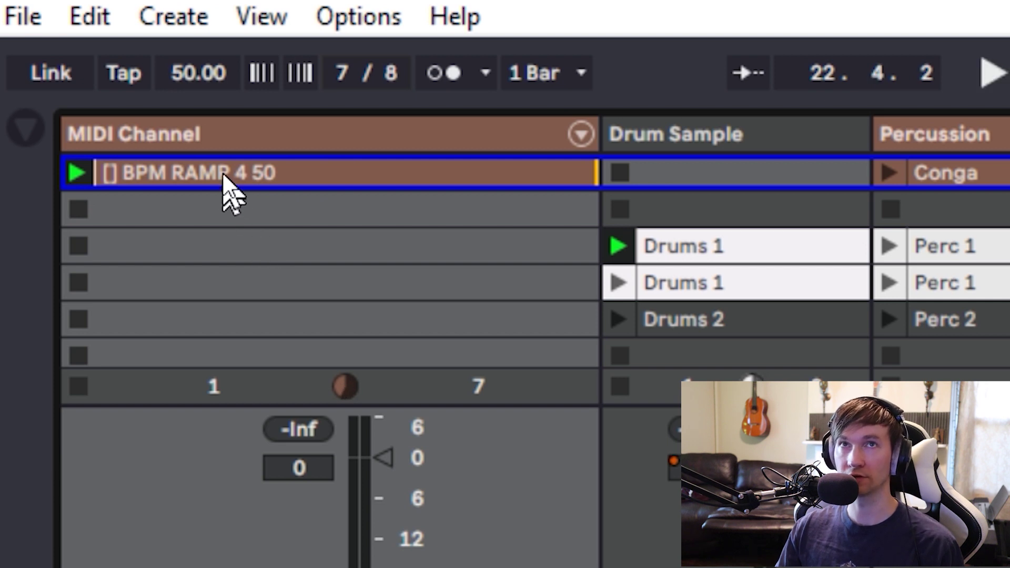
Rename the clip to '[] BPM RAMP 12 10' and launch it to ramp the tempo down.
{"action": "key", "text": "ctrl+r"}
{"action": "left_click", "coordinate": [252, 173]}
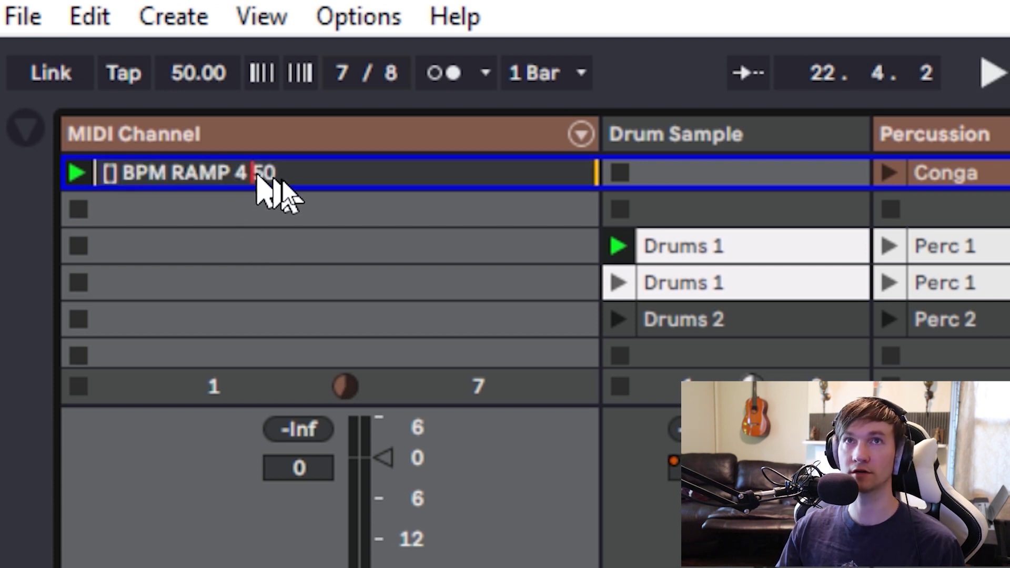
{"action": "key", "text": "BackSpace"}
{"action": "key", "text": "BackSpace"}
{"action": "type", "text": "12"}
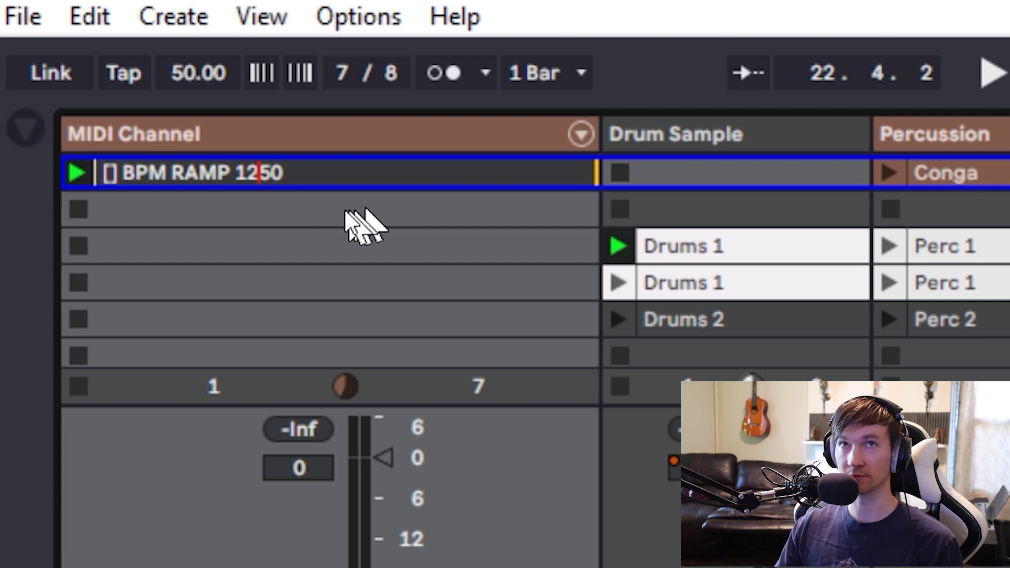
{"action": "key", "text": "End"}
{"action": "key", "text": "BackSpace"}
{"action": "key", "text": "BackSpace"}
{"action": "type", "text": "10"}
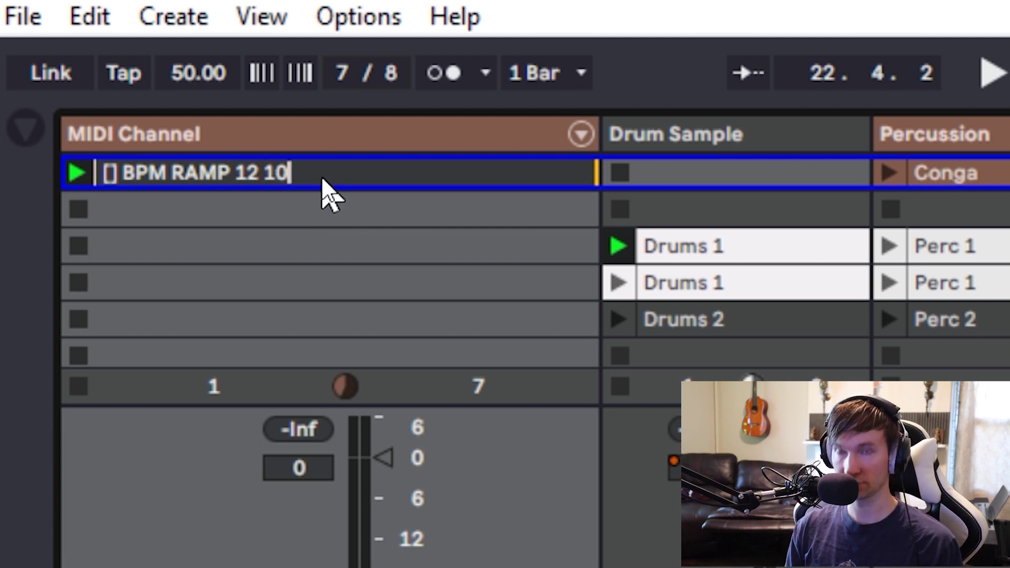
{"action": "key", "text": "Return"}
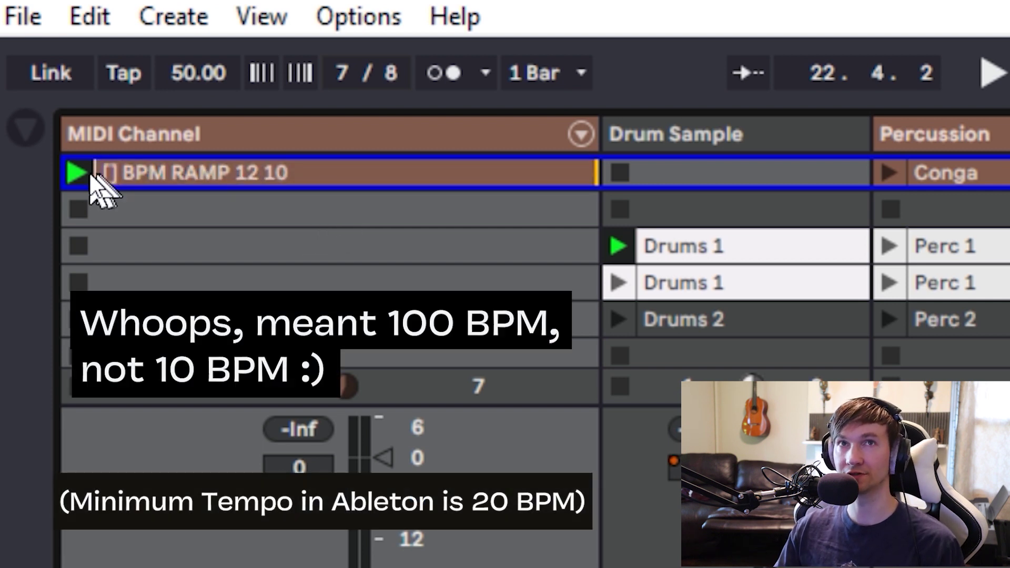
{"action": "left_click", "coordinate": [89, 171]}
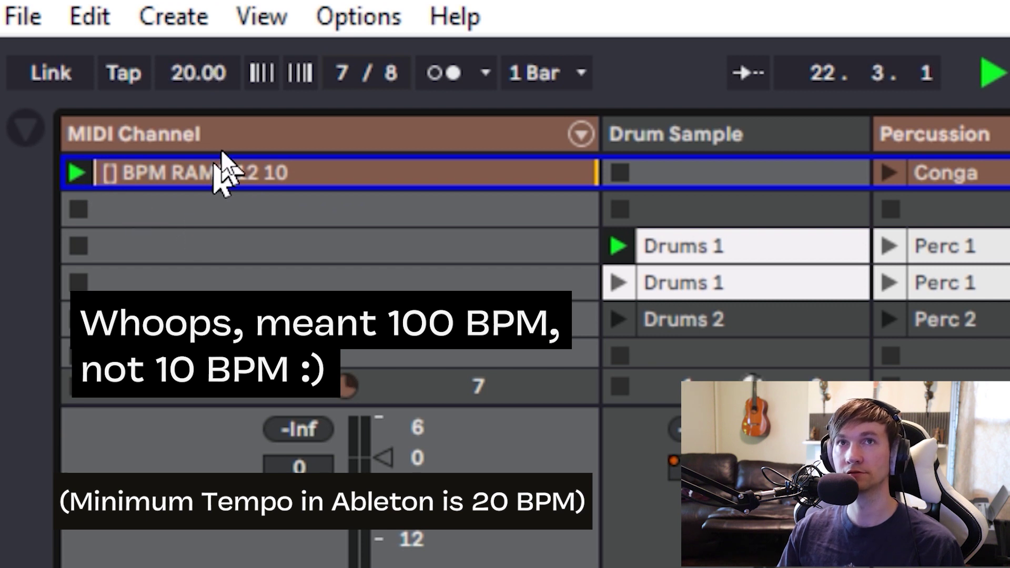
Correct the name to '[] BPM RAMP 12 100', launch it to ramp up to 100 BPM, then stop.
{"action": "key", "text": "ctrl+r"}
{"action": "key", "text": "End"}
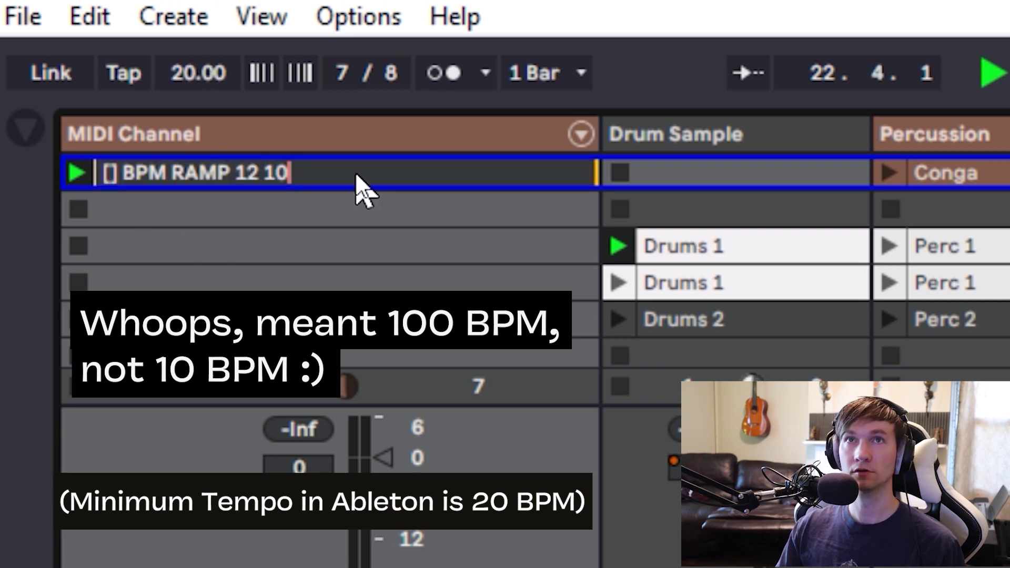
{"action": "type", "text": "0"}
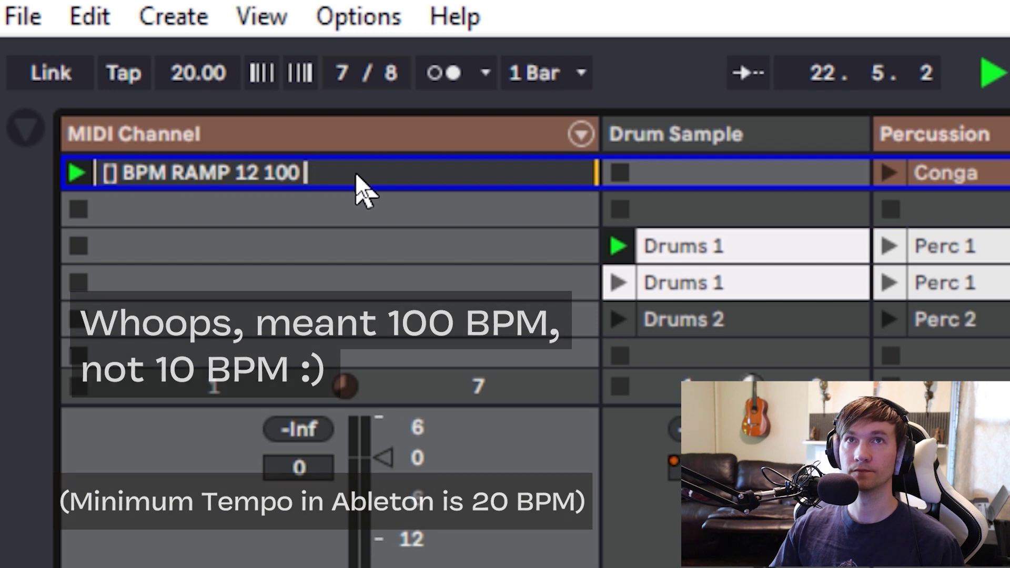
{"action": "key", "text": "Return"}
{"action": "left_click", "coordinate": [89, 172]}
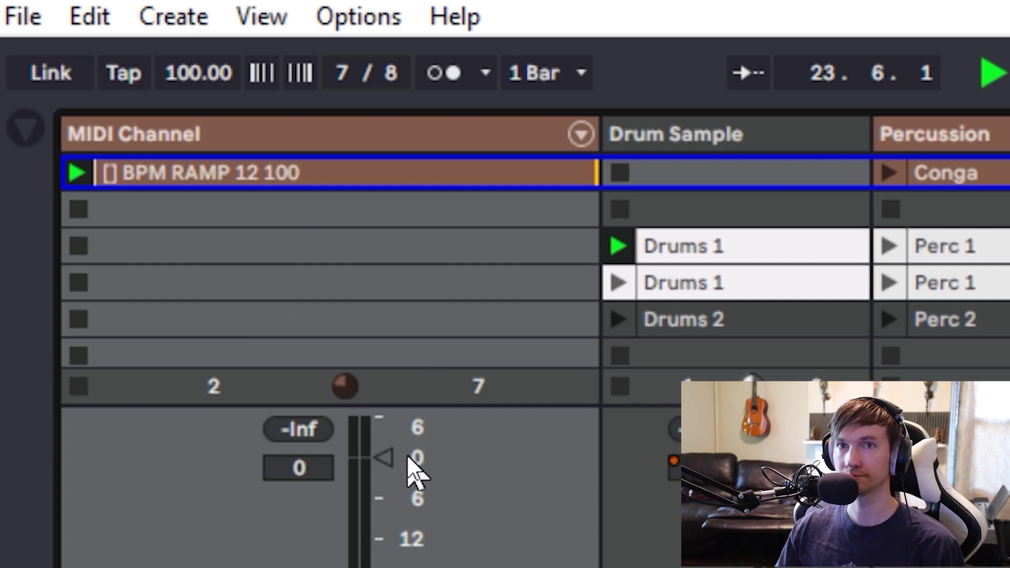
{"action": "key", "text": "space"}
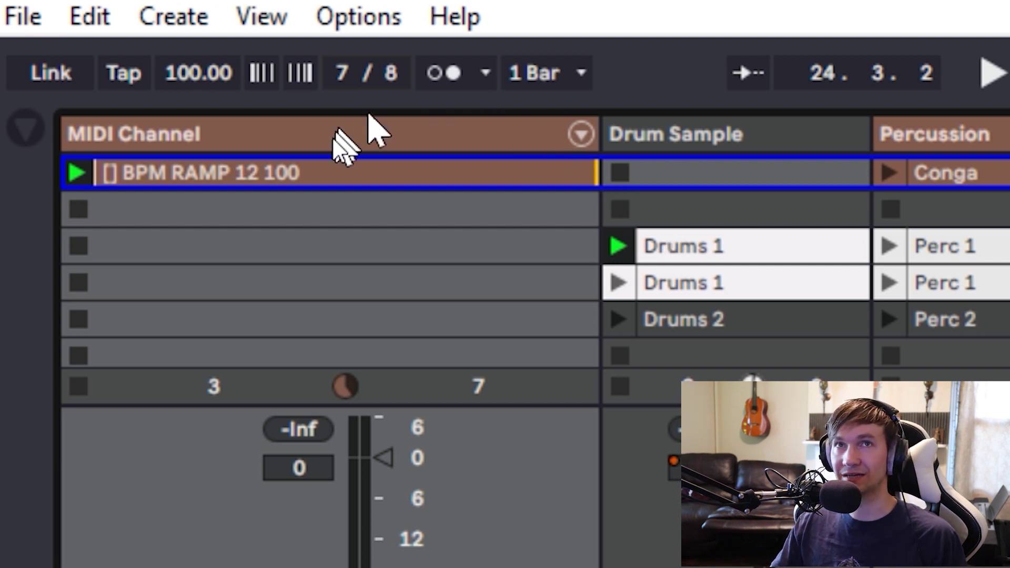
{"action": "left_click", "coordinate": [307, 209]}
Create a new empty MIDI clip and move it up into the second MIDI Channel slot.
{"action": "left_click", "coordinate": [431, 251]}
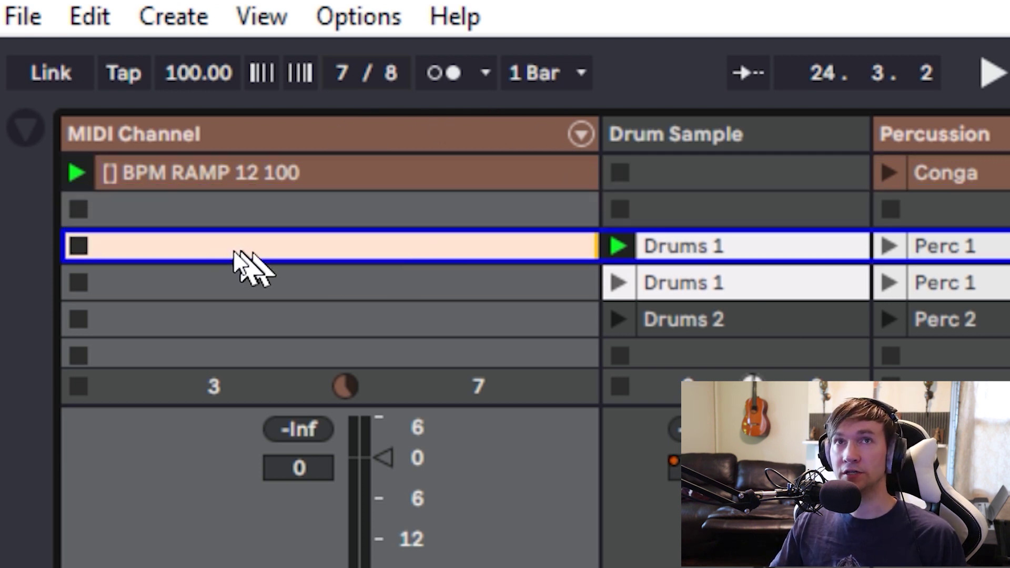
{"action": "double_click", "coordinate": [179, 241]}
{"action": "left_click", "coordinate": [189, 210]}
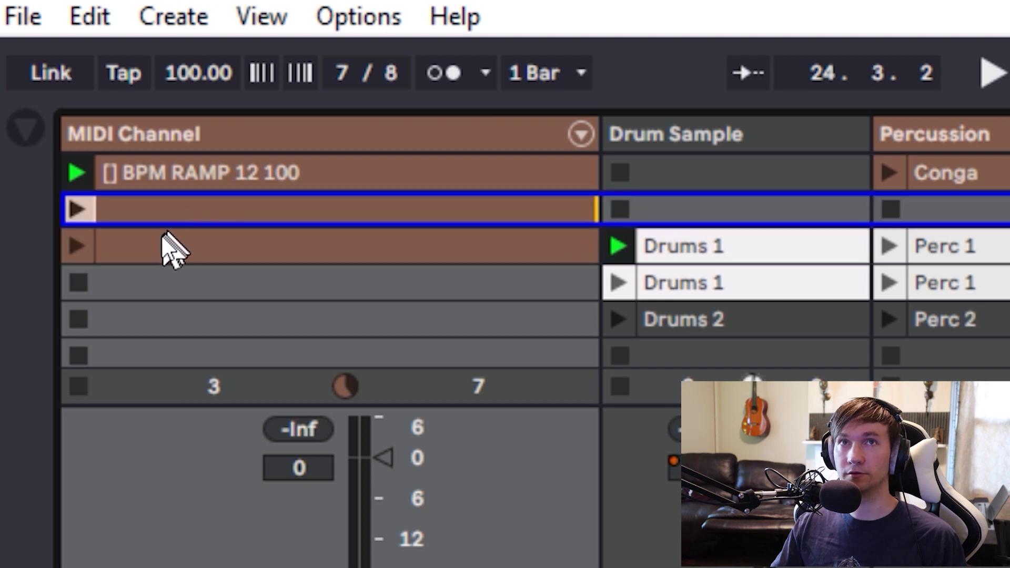
{"action": "left_click_drag", "start_coordinate": [159, 235], "coordinate": [174, 210]}
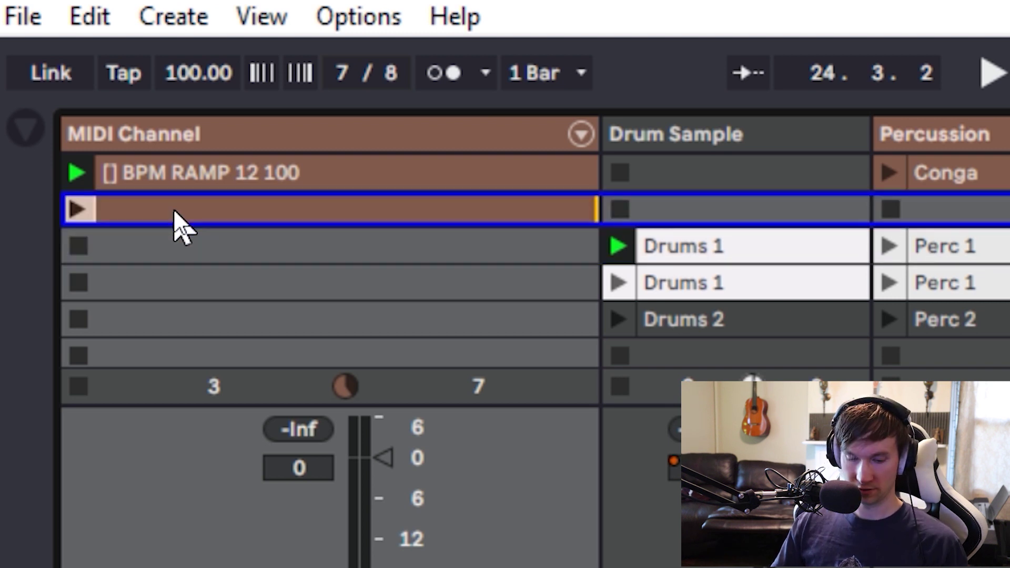
Name the clip '[] BPM RAMPS 4 120', restore 4/4 time, and launch it to reach 120 BPM.
{"action": "key", "text": "ctrl+r"}
{"action": "type", "text": "-= bpm"}
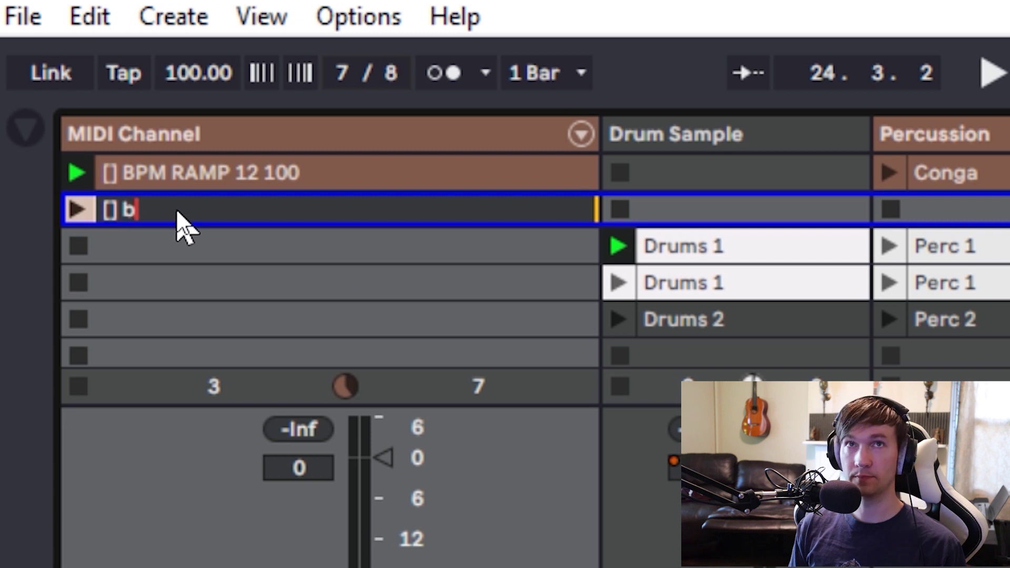
{"action": "key", "text": "BackSpace"}
{"action": "key", "text": "BackSpace"}
{"action": "key", "text": "BackSpace"}
{"action": "type", "text": "BPM RAMPS "}
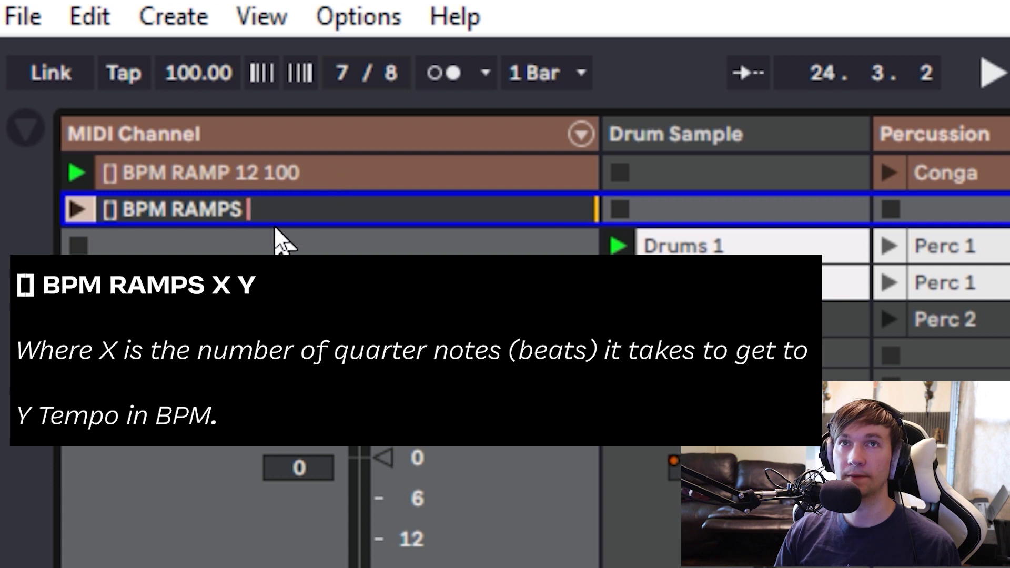
{"action": "type", "text": "4"}
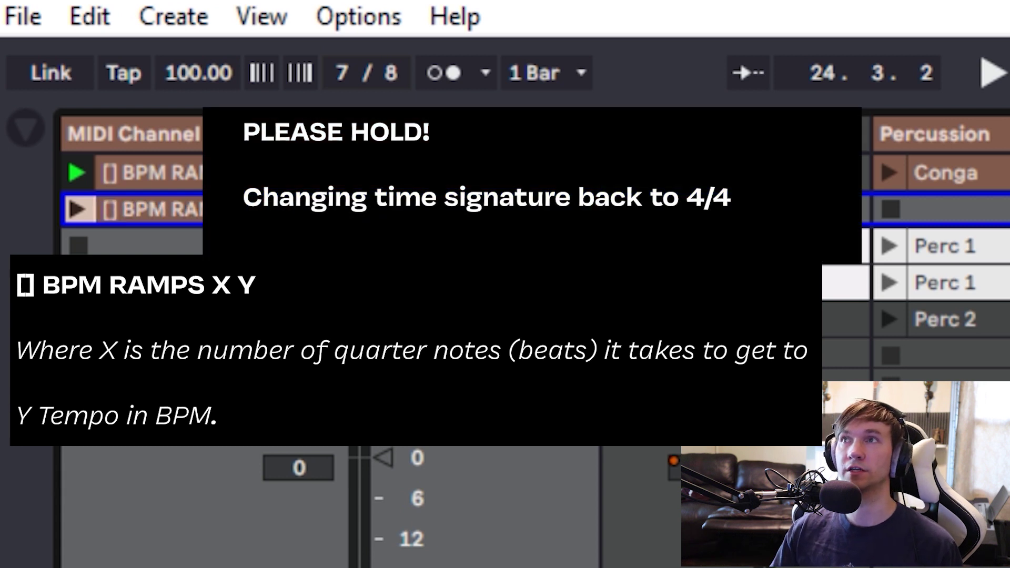
{"action": "scroll", "coordinate": [473, 316], "scroll_direction": "down", "scroll_amount": 3}
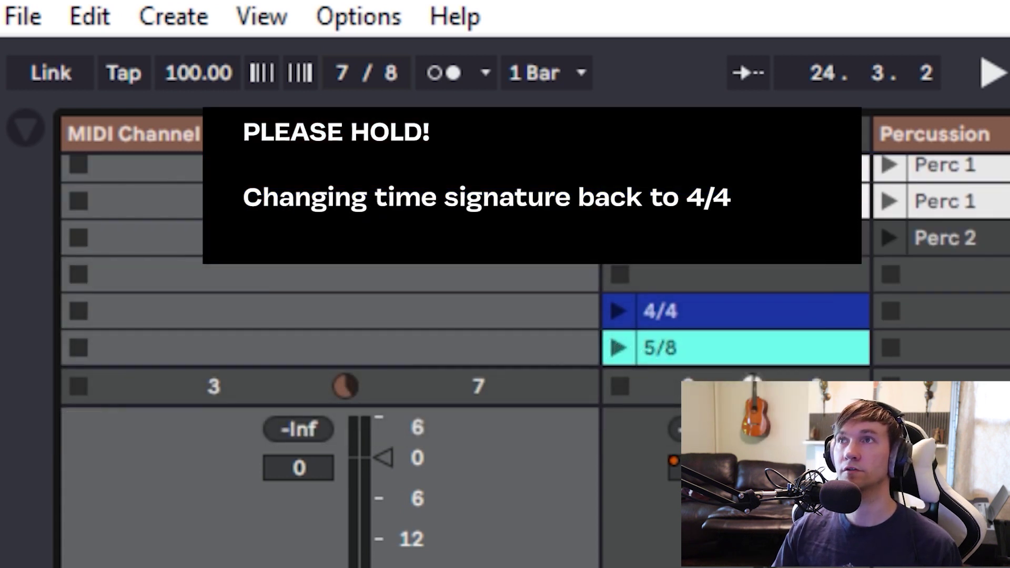
{"action": "key", "text": "Return"}
{"action": "scroll", "coordinate": [474, 316], "scroll_direction": "up", "scroll_amount": 2}
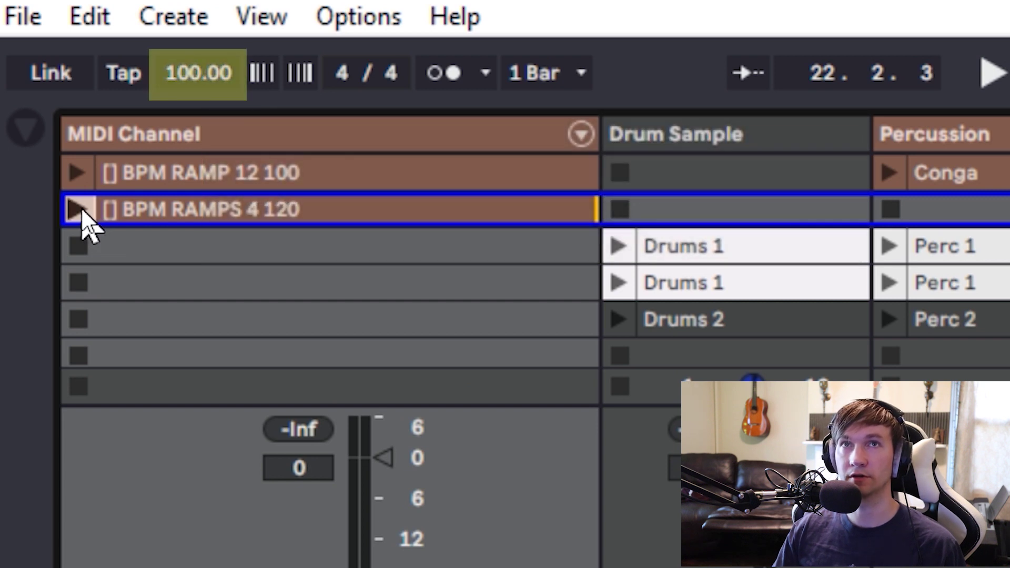
{"action": "left_click", "coordinate": [79, 209]}
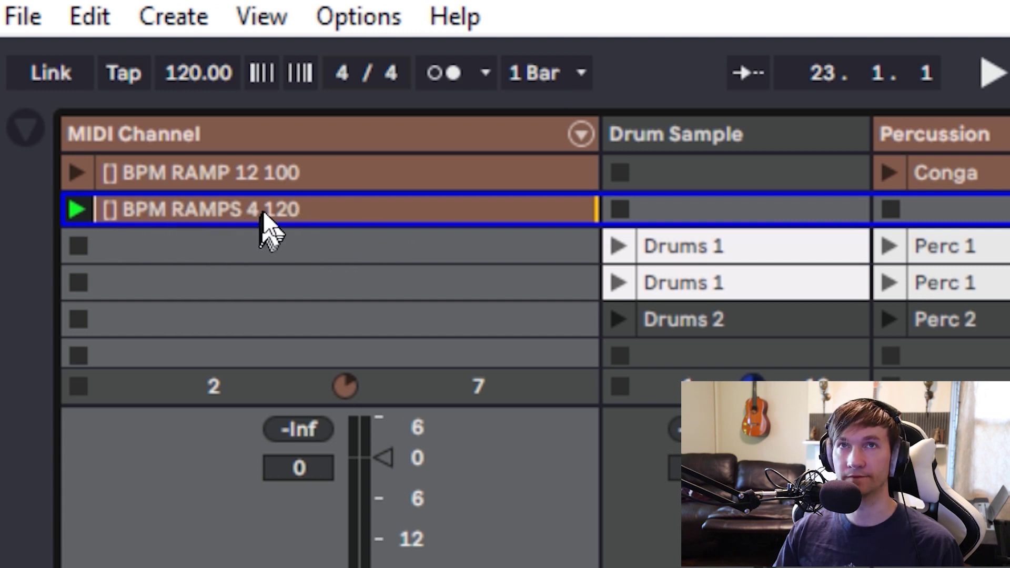
{"action": "key", "text": "ctrl+r"}
{"action": "left_click", "coordinate": [356, 217]}
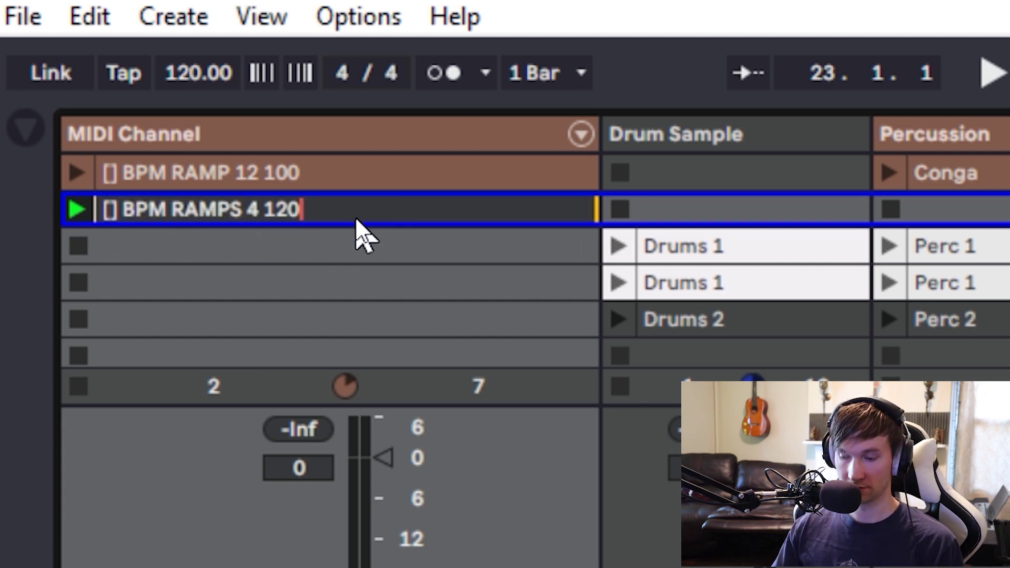
Rename the first clip from 'BPM RAMP 12 100' to '[] BPM RAMPS 8 100'.
{"action": "left_click", "coordinate": [283, 175]}
{"action": "type", "text": "S"}
{"action": "left_click", "coordinate": [275, 175]}
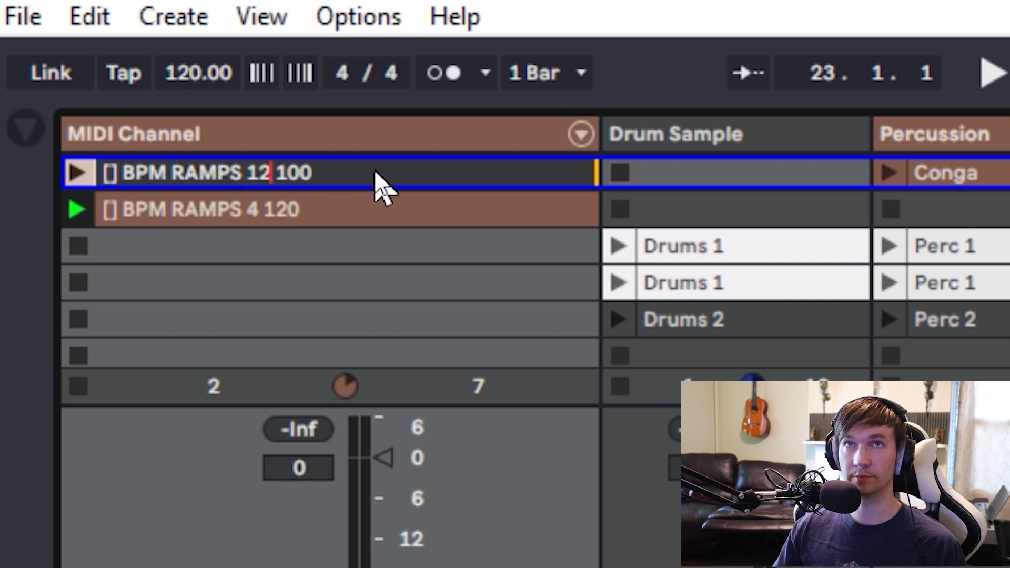
{"action": "key", "text": "BackSpace"}
{"action": "key", "text": "BackSpace"}
{"action": "type", "text": "8"}
{"action": "key", "text": "End"}
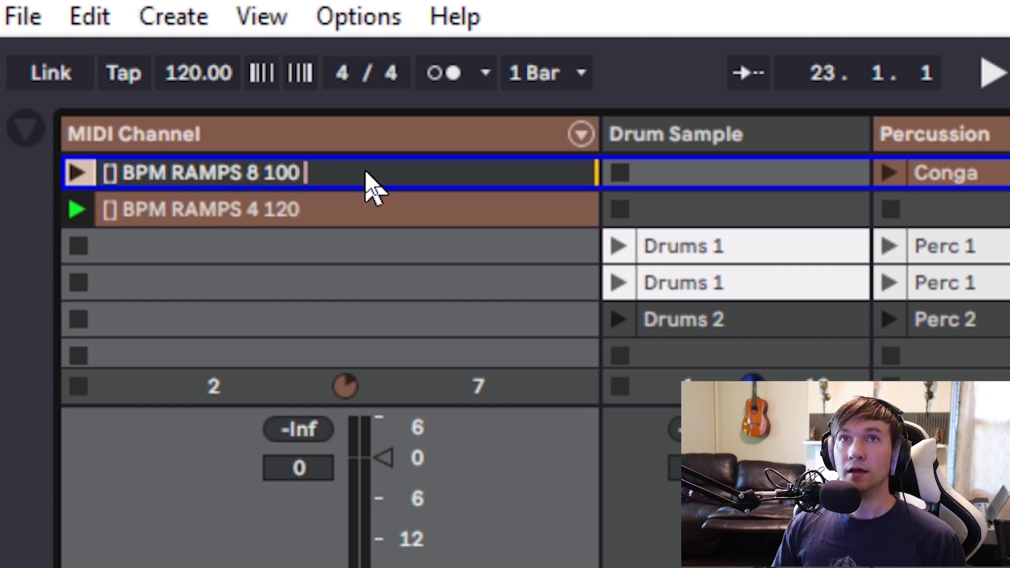
{"action": "key", "text": "Return"}
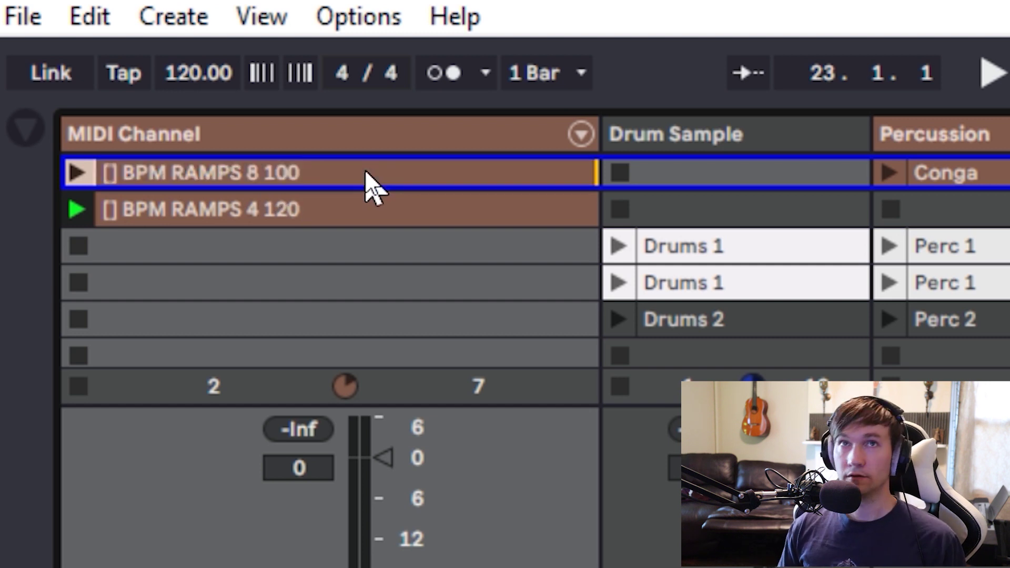
Launch BPM RAMPS 8 100, stop, then launch BPM RAMPS 4 120 to ramp back to 120 BPM.
{"action": "left_click", "coordinate": [76, 174]}
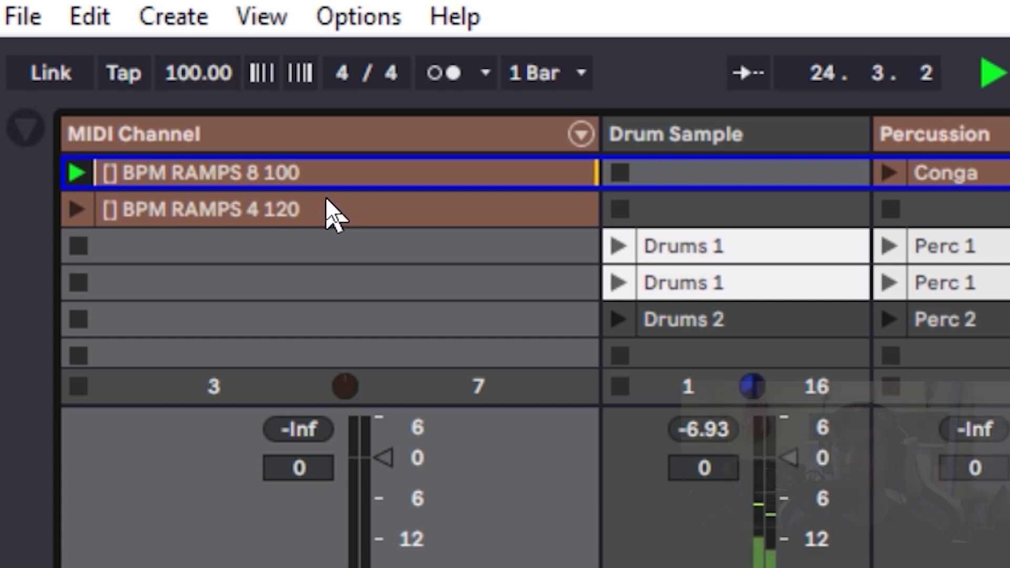
{"action": "key", "text": "space"}
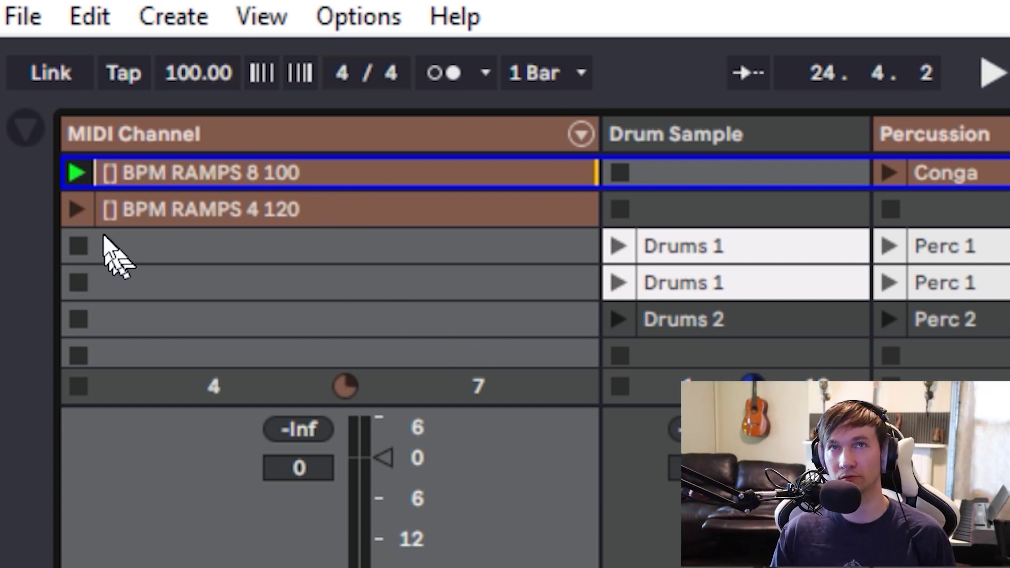
{"action": "left_click", "coordinate": [78, 209]}
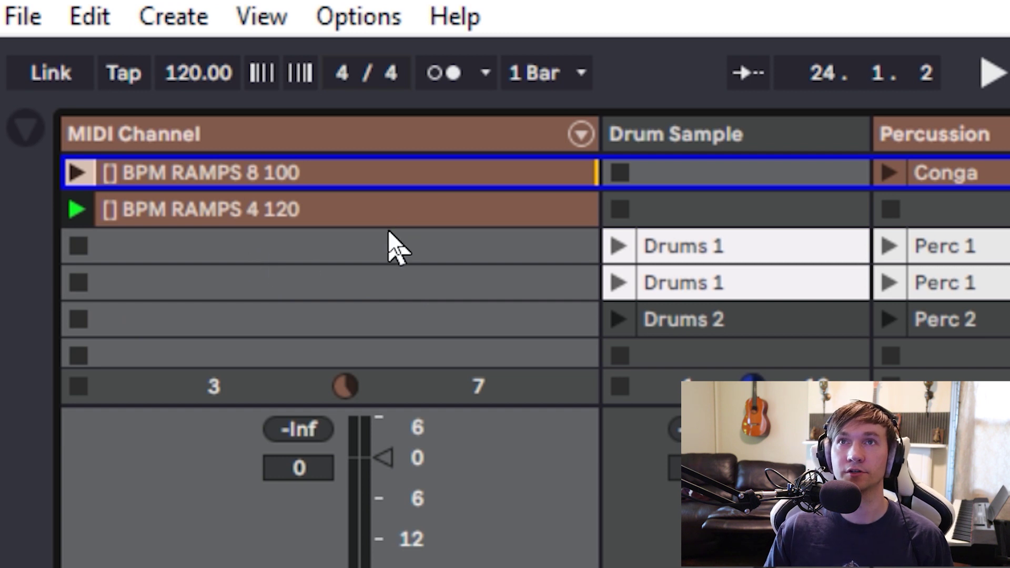
{"action": "left_click", "coordinate": [212, 216]}
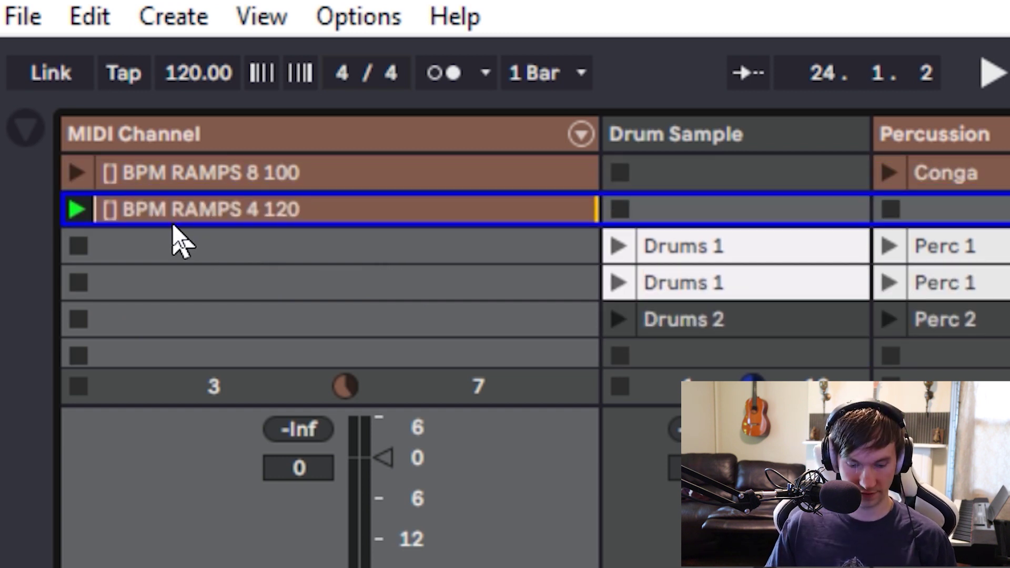
Insert 'B' after the 4 to rename the second clip '[] BPM RAMPS 4B 120'.
{"action": "key", "text": "ctrl+r"}
{"action": "left_click", "coordinate": [262, 215]}
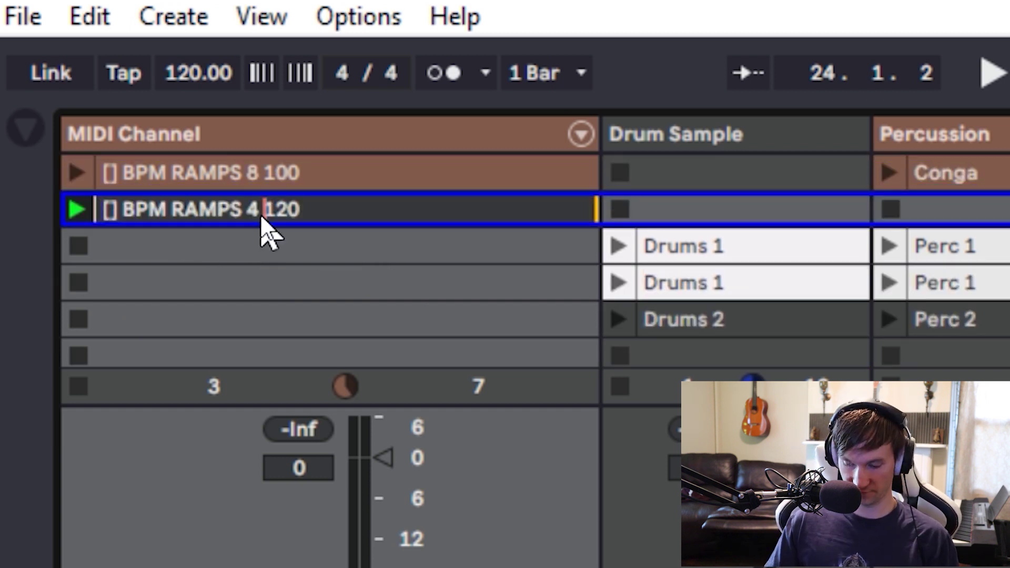
{"action": "key", "text": "BackSpace"}
{"action": "type", "text": "B"}
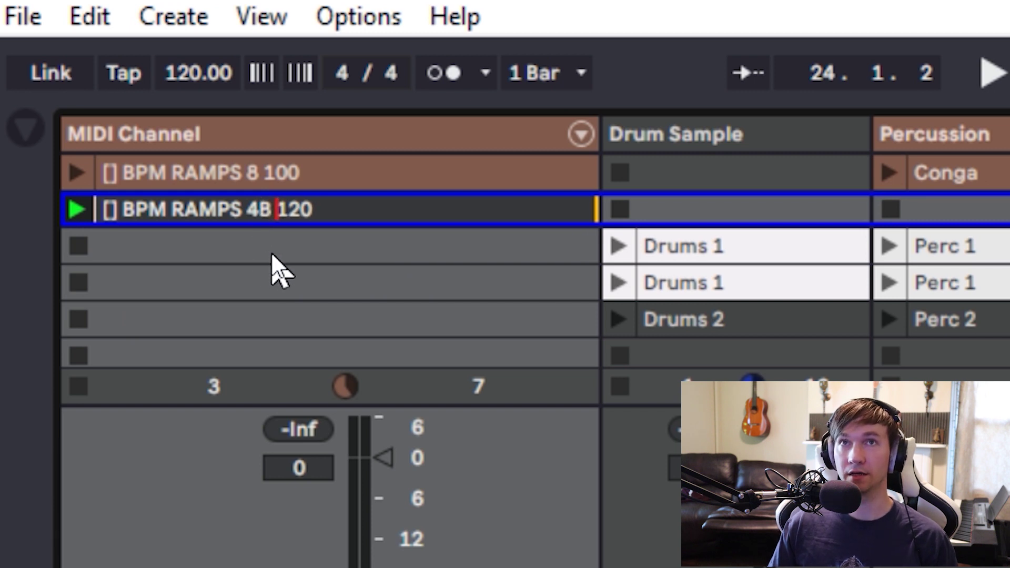
{"action": "key", "text": "Return"}
{"action": "left_click", "coordinate": [284, 258]}
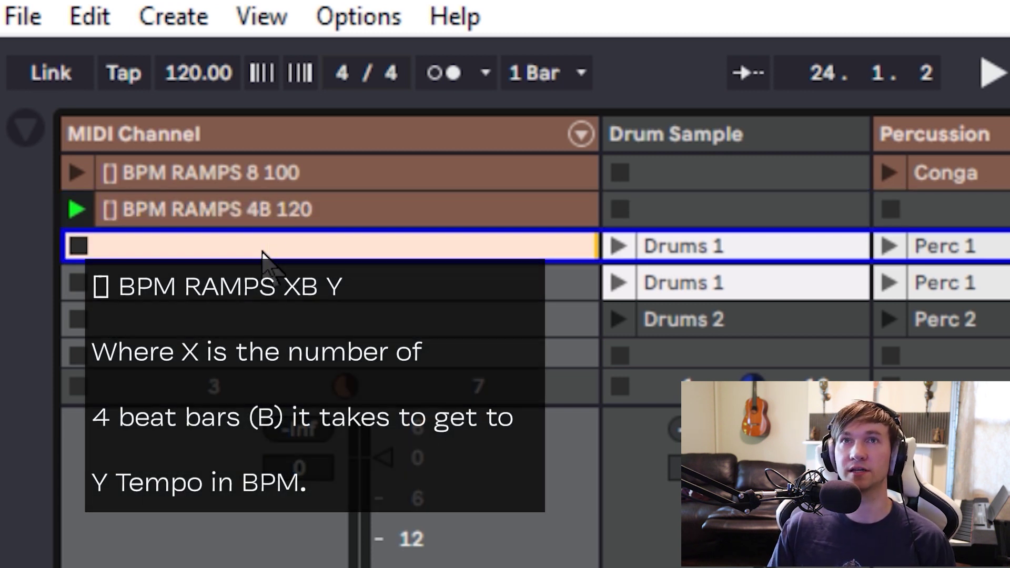
{"action": "left_click", "coordinate": [259, 213]}
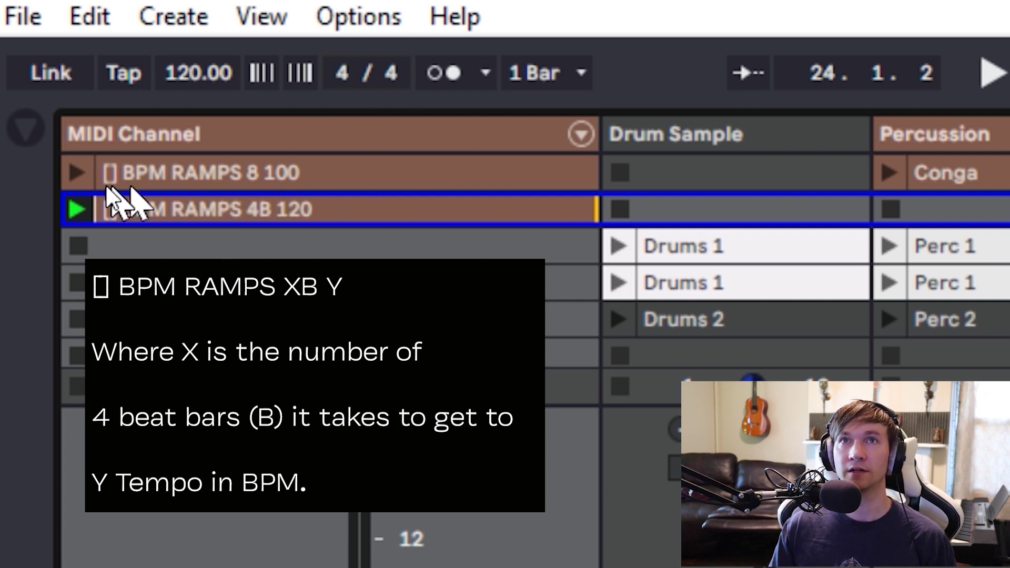
Launch BPM RAMPS 8 100, then BPM RAMPS 4B 120 to ramp back to 120 BPM, and stop.
{"action": "left_click", "coordinate": [76, 173]}
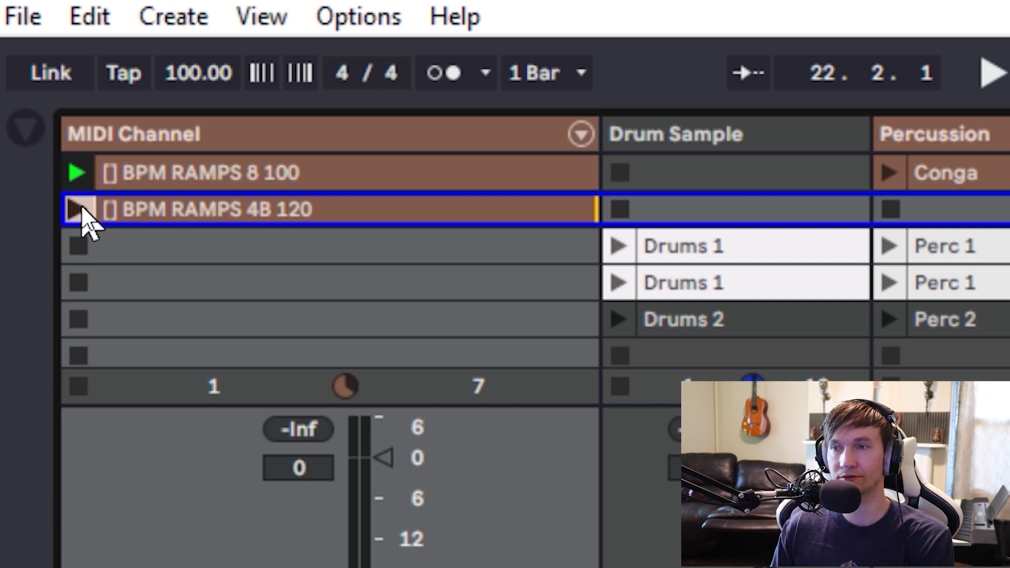
{"action": "left_click", "coordinate": [77, 209]}
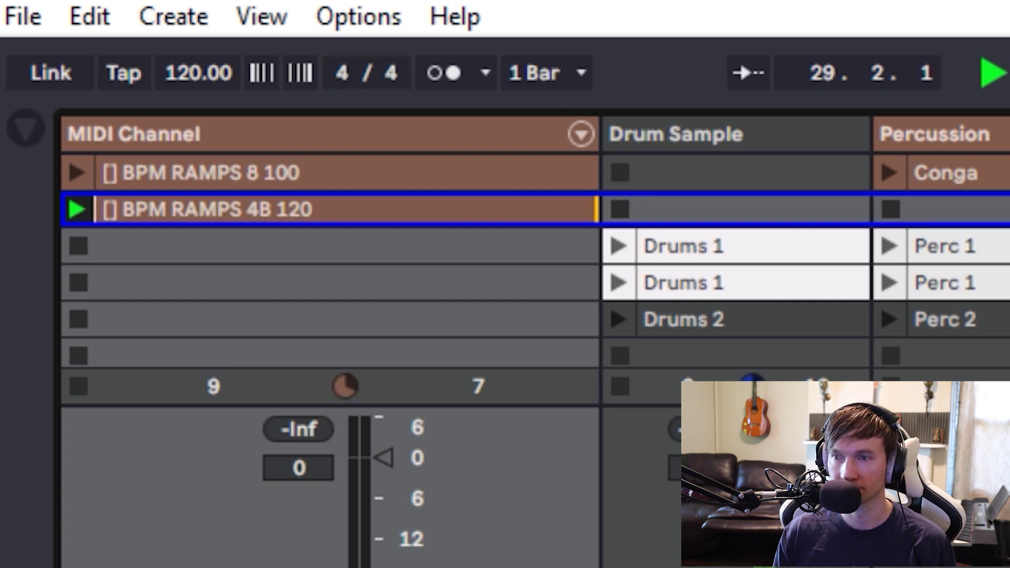
{"action": "key", "text": "space"}
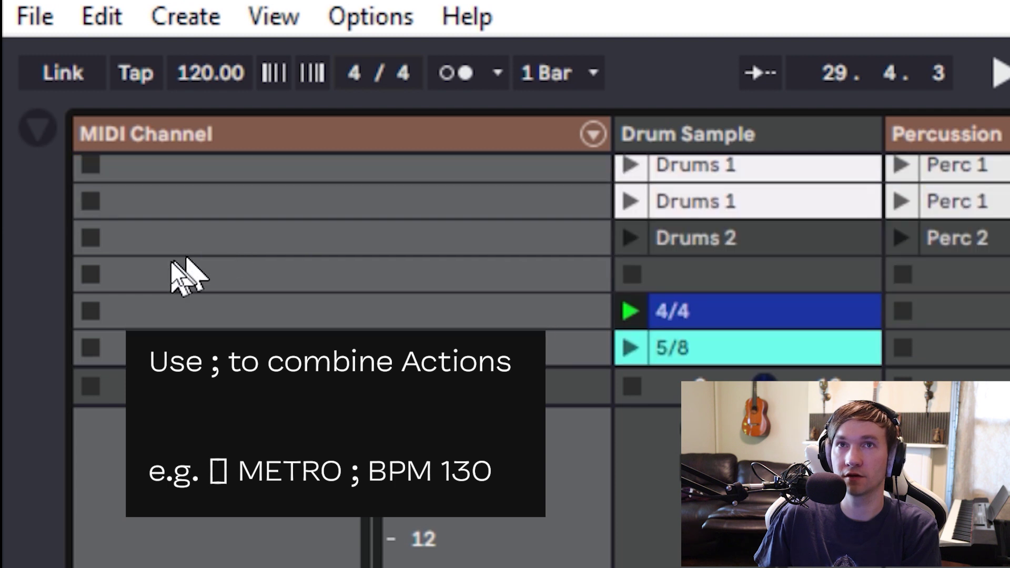
Create a MIDI clip named '[] BPM 130 ; 3/4' and launch it for 130 BPM in 3/4.
{"action": "double_click", "coordinate": [177, 264]}
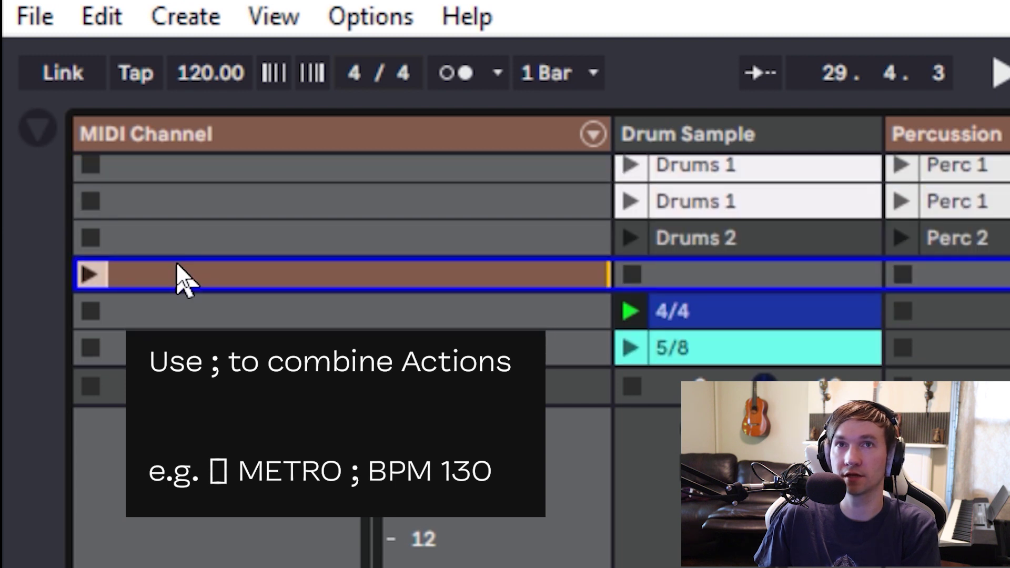
{"action": "right_click", "coordinate": [177, 265]}
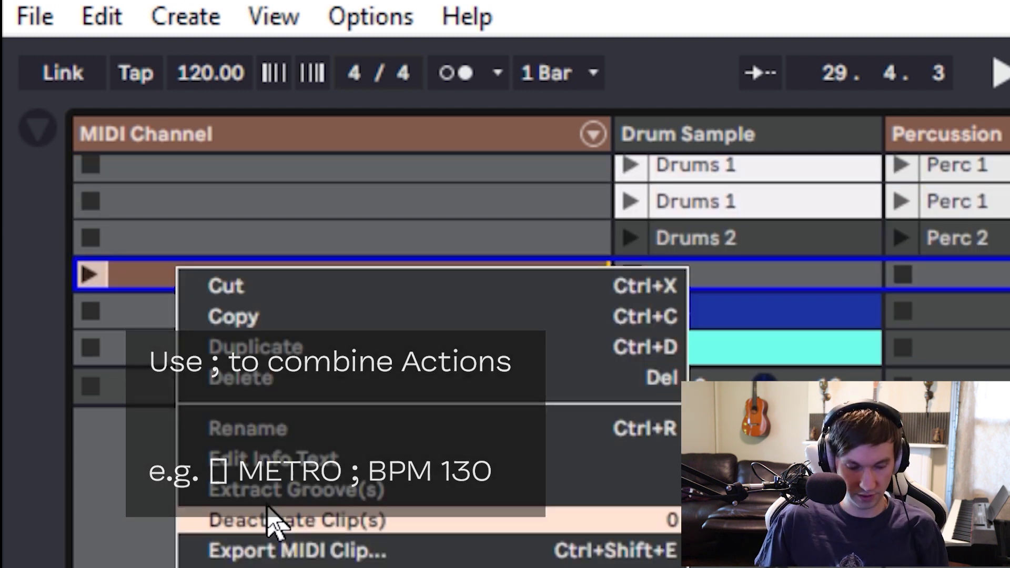
{"action": "left_click", "coordinate": [113, 272]}
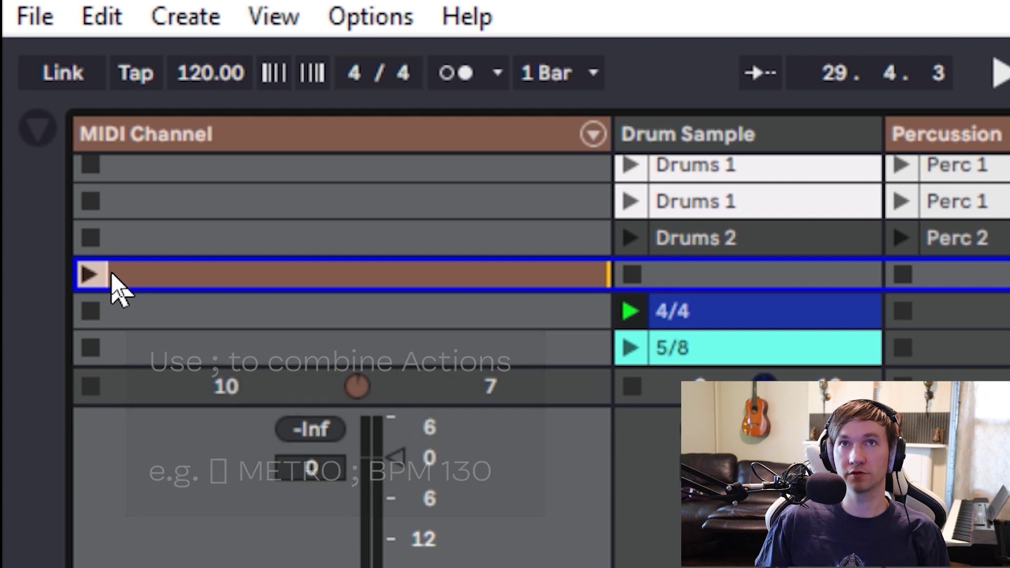
{"action": "key", "text": "ctrl+r"}
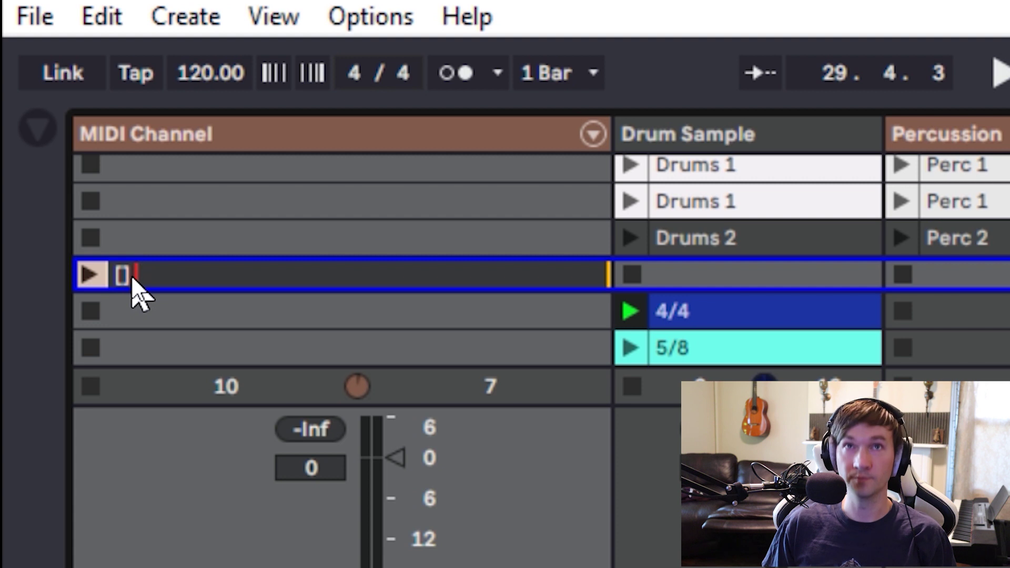
{"action": "type", "text": "BPM "}
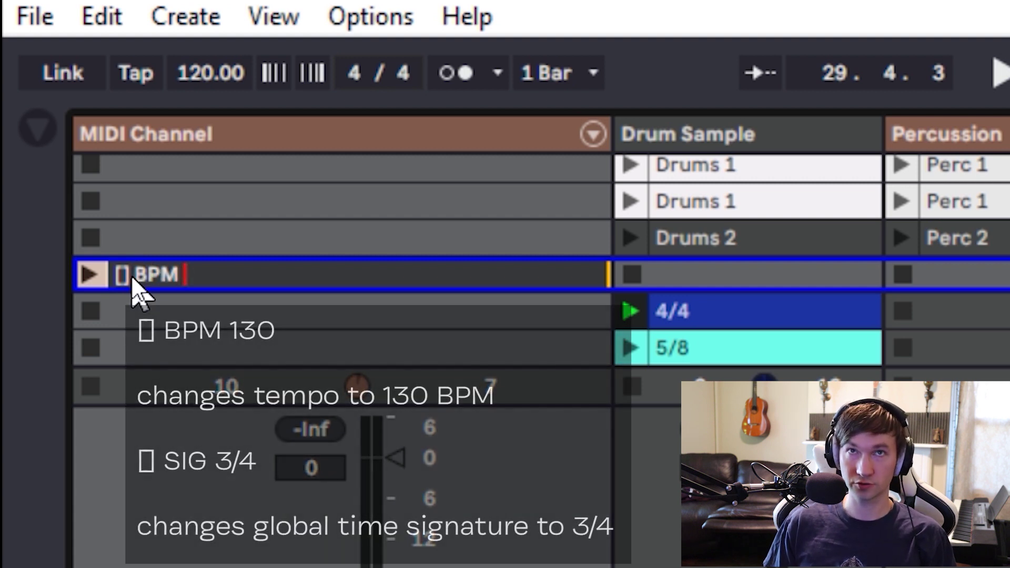
{"action": "type", "text": "13"}
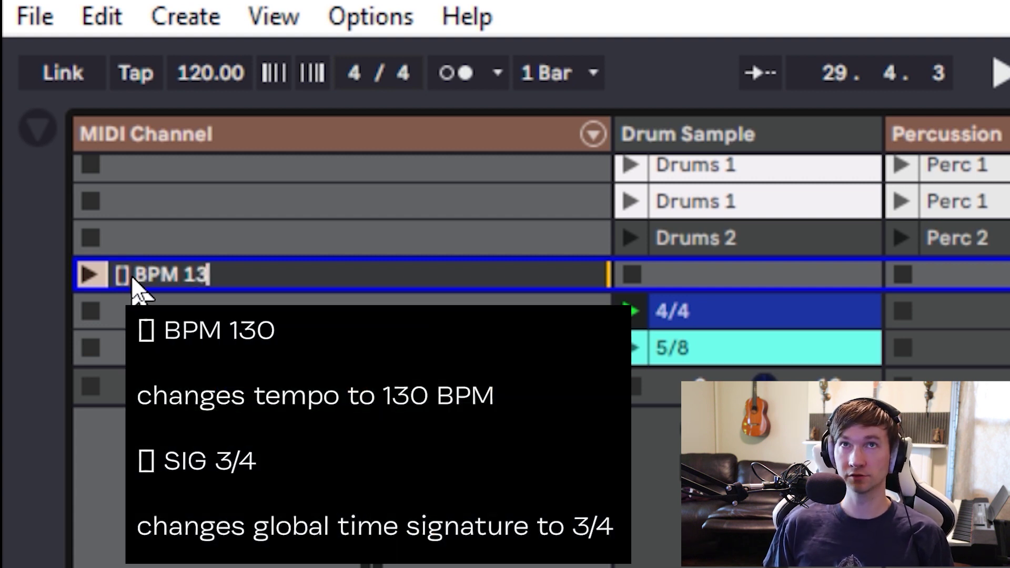
{"action": "type", "text": "0 ;"}
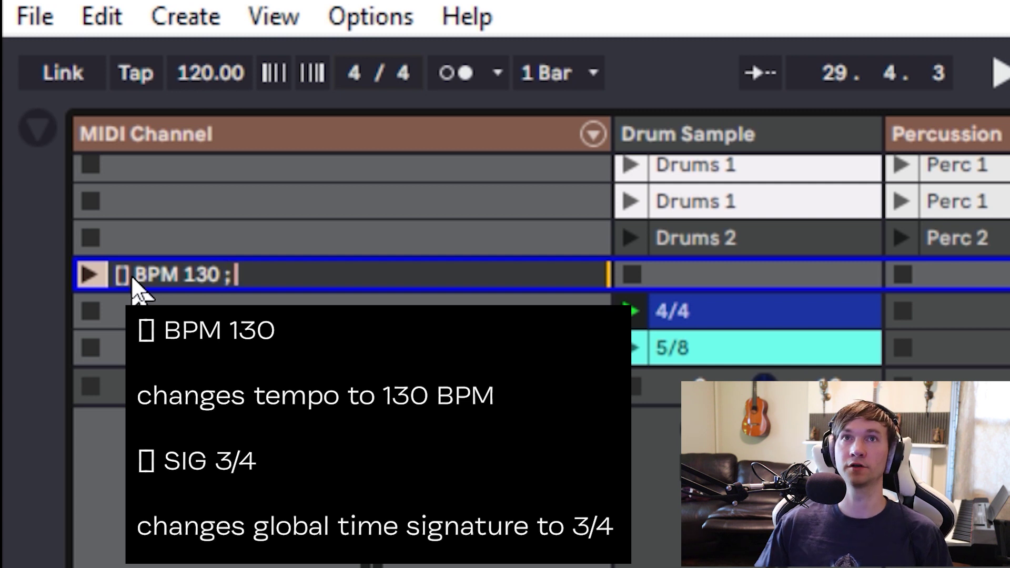
{"action": "type", "text": " 3/4"}
{"action": "key", "text": "Return"}
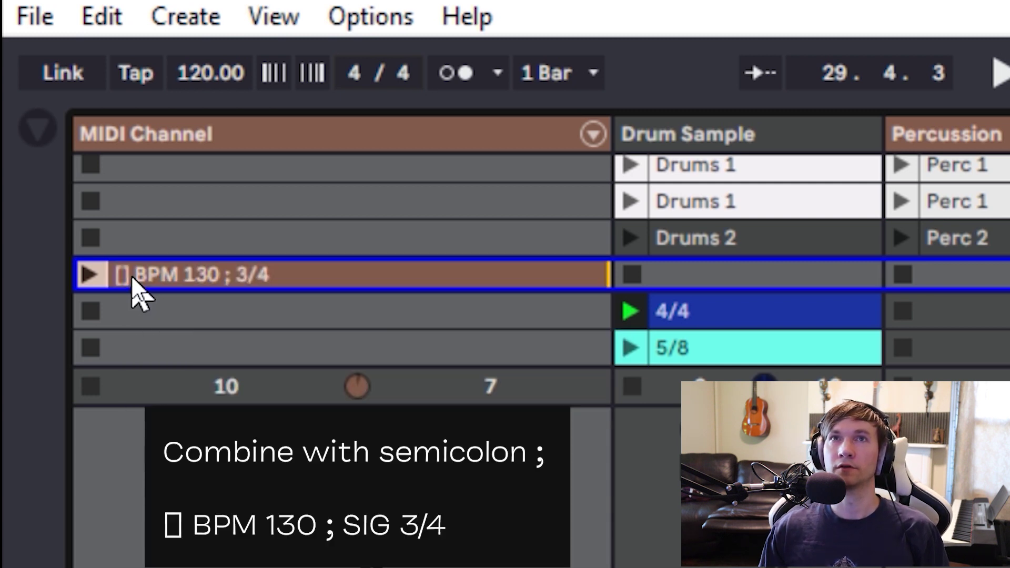
{"action": "left_click", "coordinate": [90, 274]}
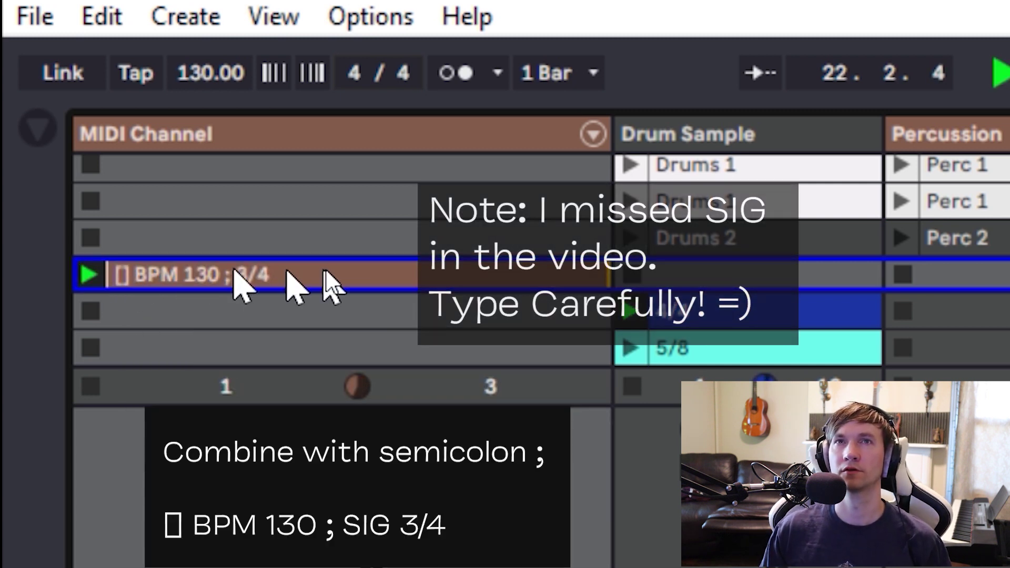